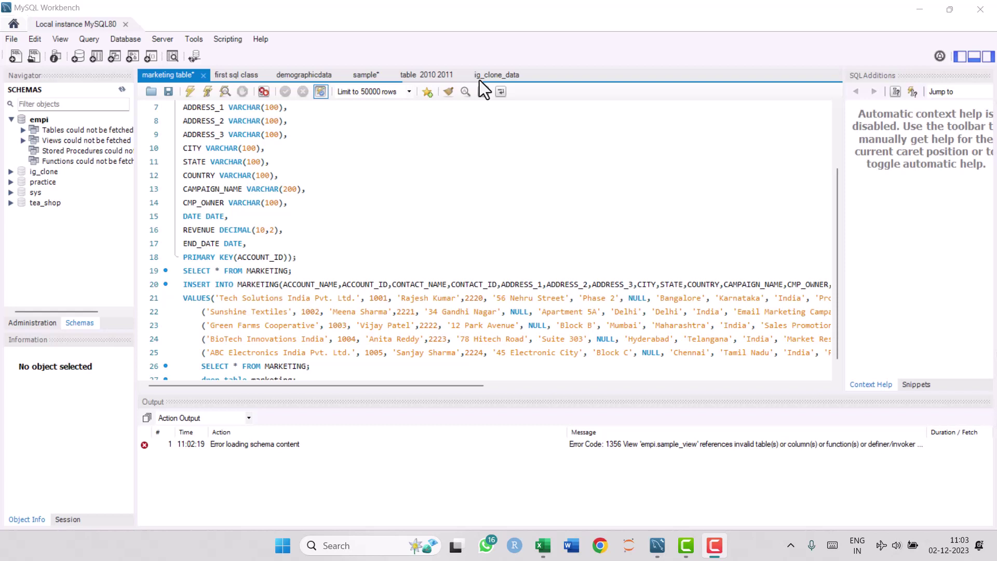
Search Google in Chrome for 'odbc'
click(600, 550)
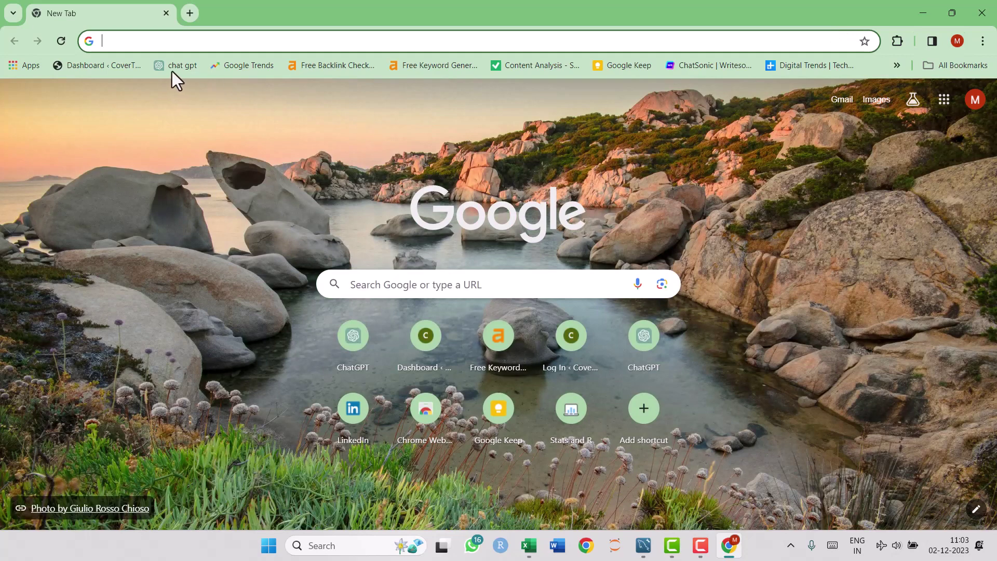
click(255, 40)
text(odbc)
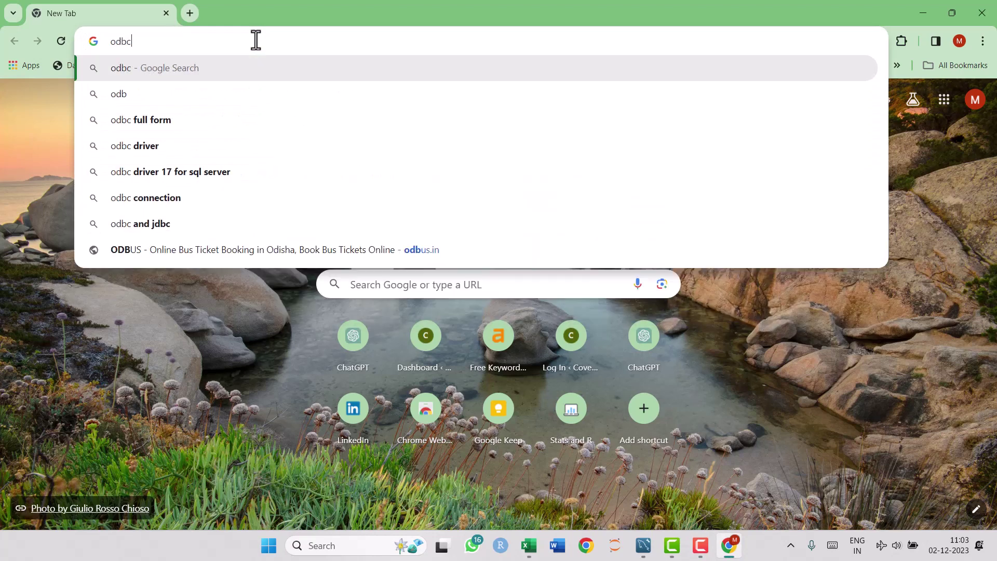
key(Return)
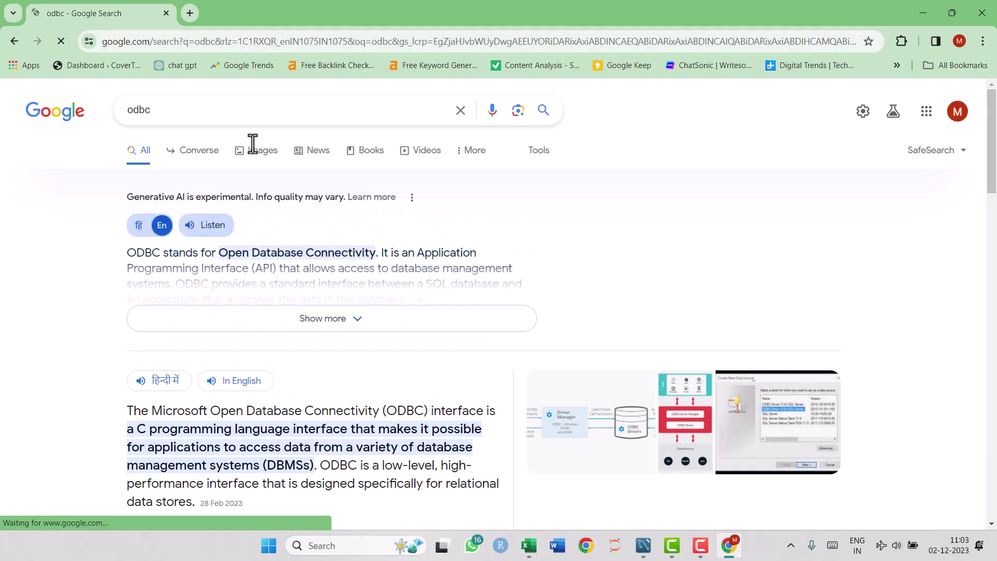
Refine the web search to 'odbc driver mysql'
scroll(438, 300, down, 4)
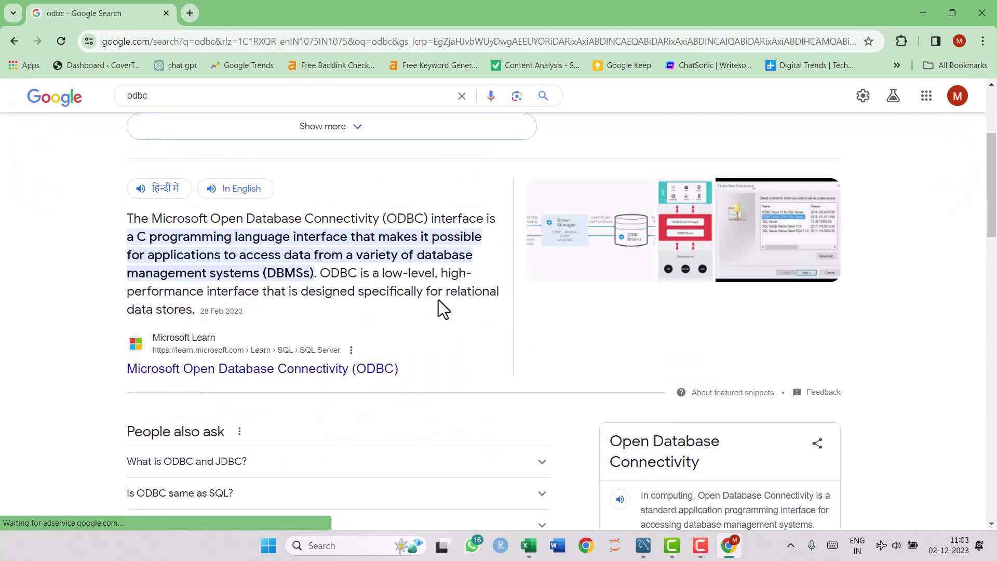
scroll(438, 300, down, 4)
scroll(438, 300, down, 2)
scroll(438, 300, down, 2)
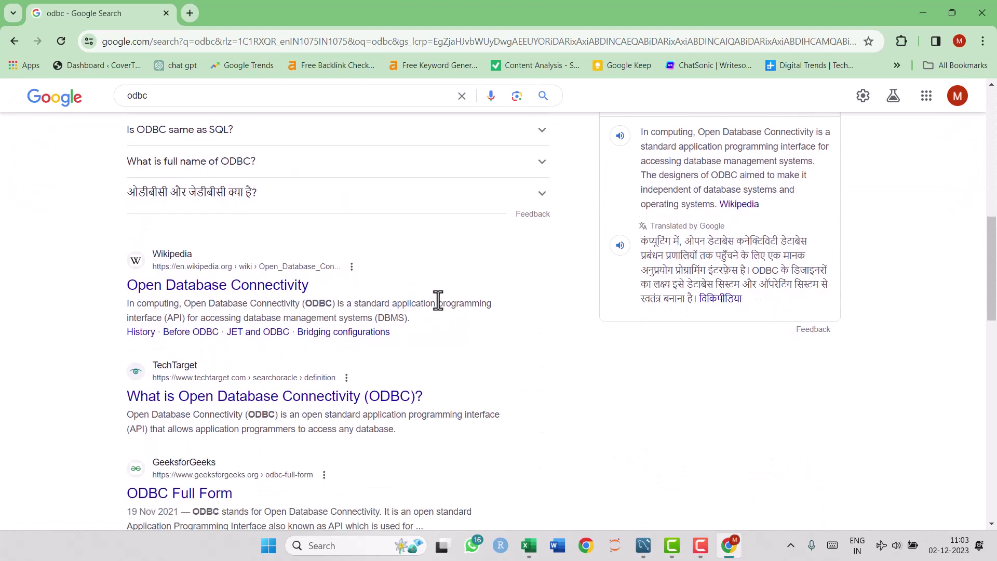
scroll(389, 354, up, 6)
scroll(389, 353, up, 4)
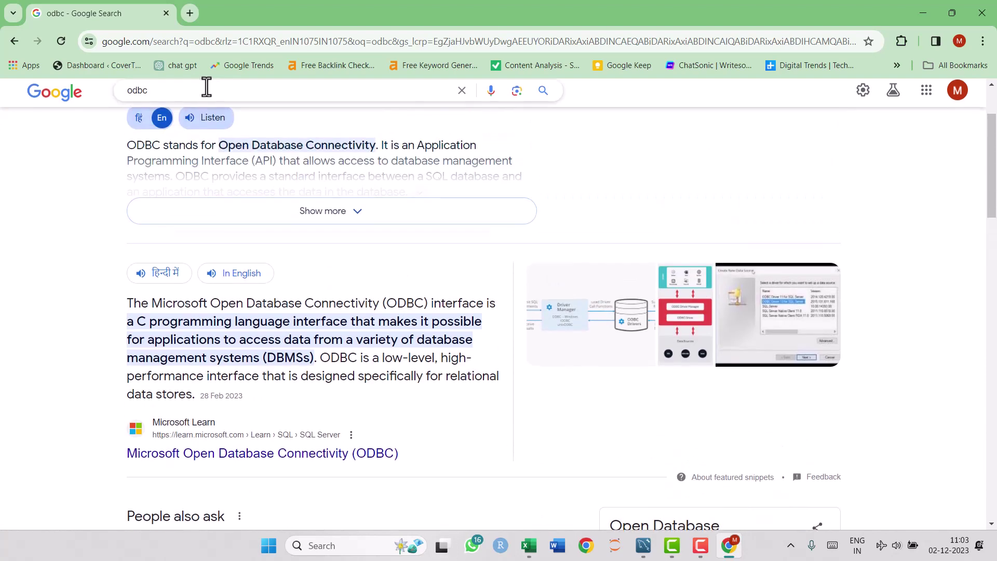
text(dr)
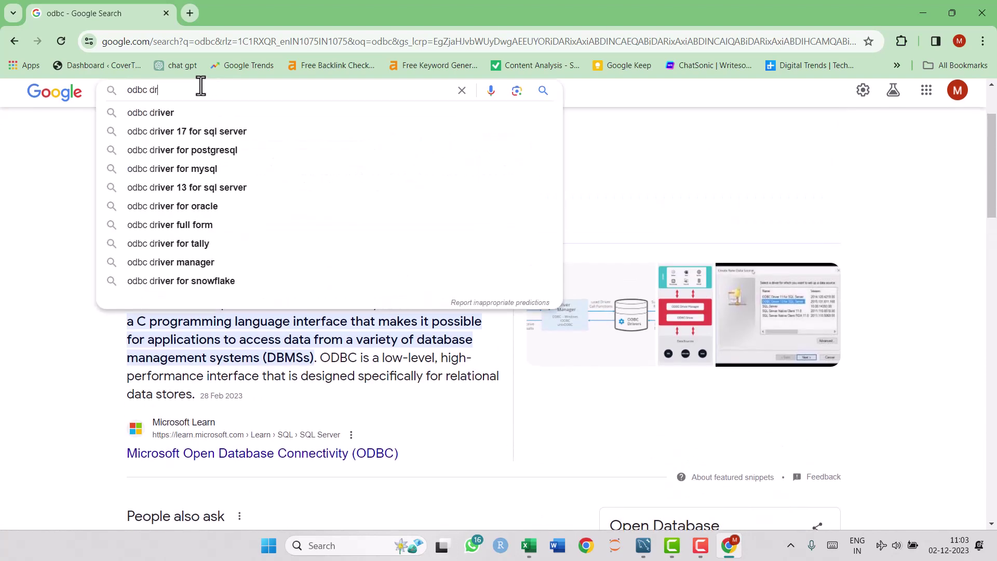
text(iver my)
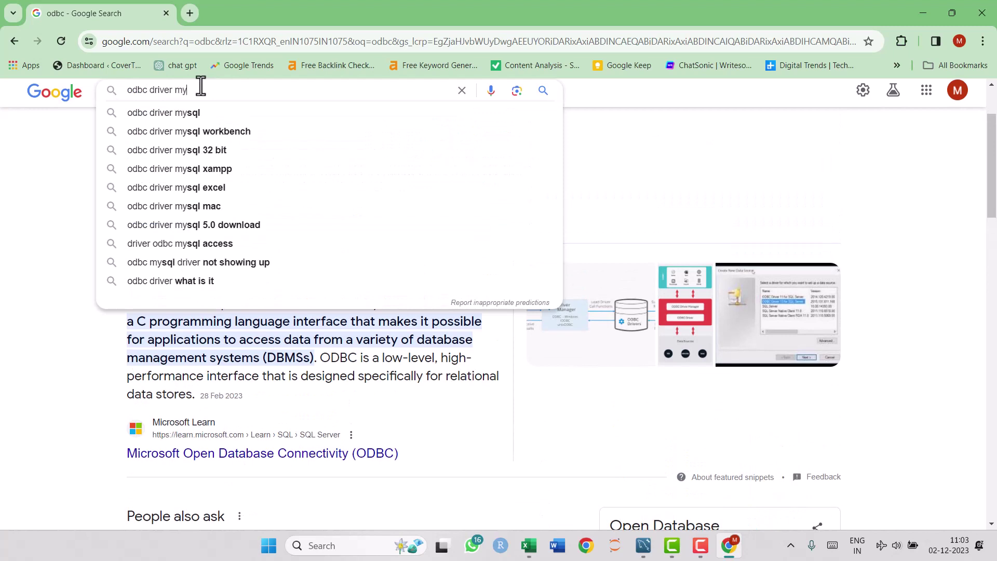
text(sql)
key(Return)
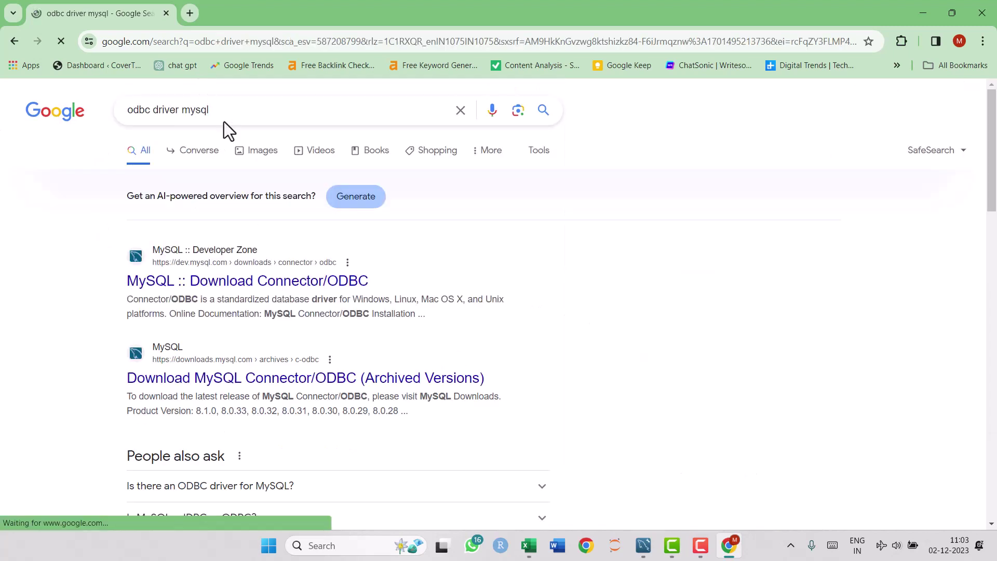
Download the Connector/ODBC 8.2.0 Windows 64-bit MSI installer from MySQL, skipping sign-in
click(204, 283)
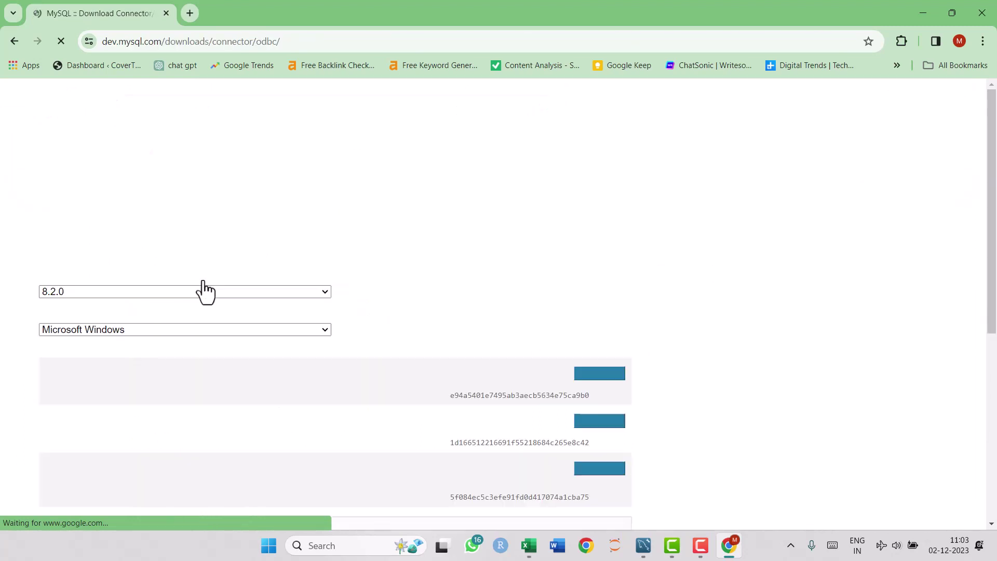
scroll(693, 289, down, 3)
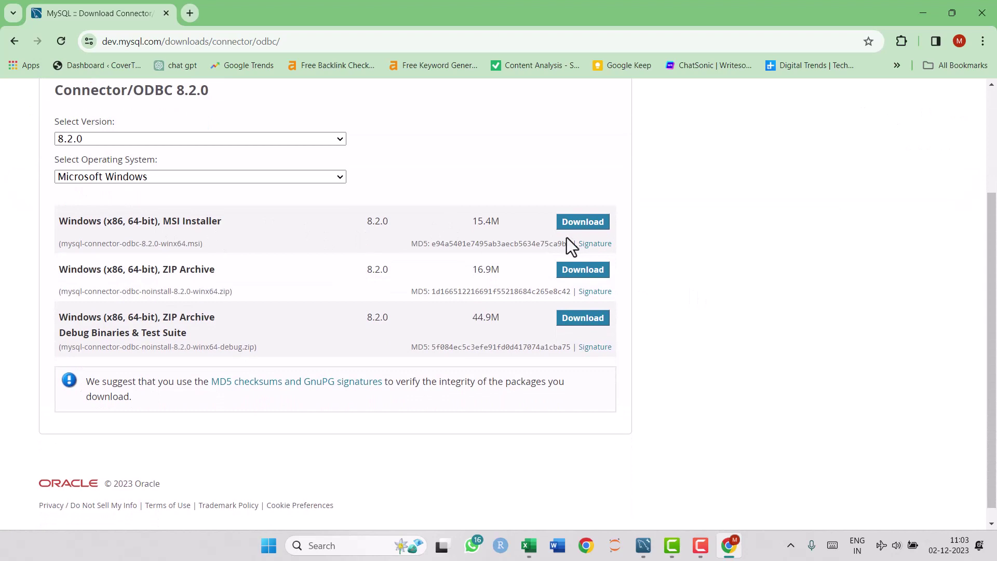
click(297, 178)
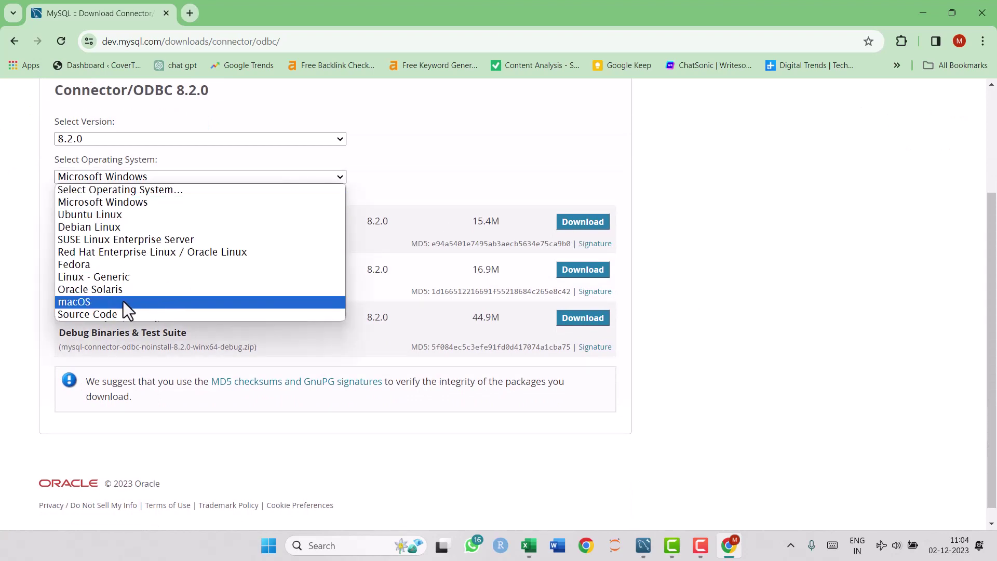
click(301, 171)
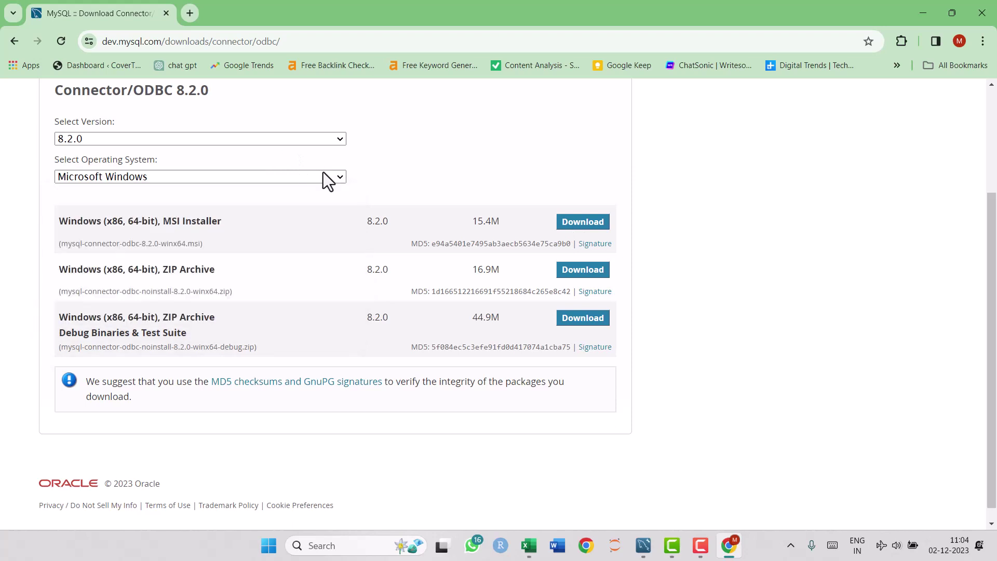
click(589, 231)
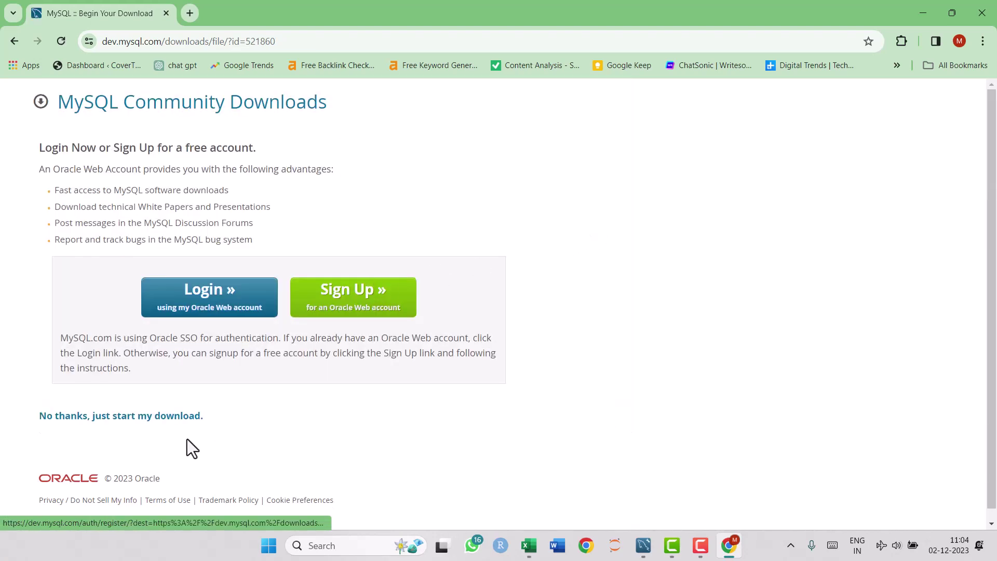
click(112, 426)
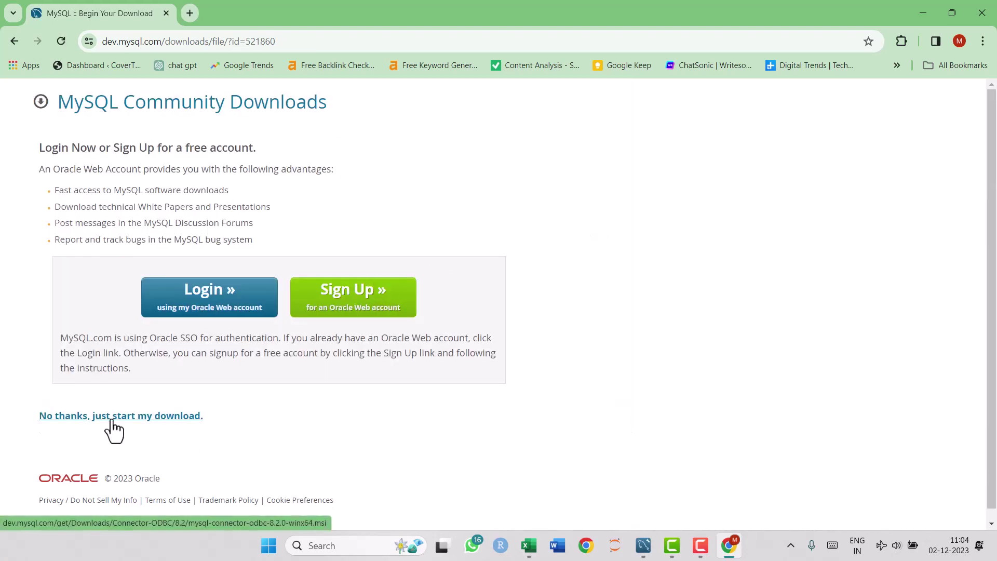
key(ctrl+j)
Install MySQL Connector/ODBC 8.2 (64-bit) with licence accepted and Typical setup, then close Chrome
click(398, 176)
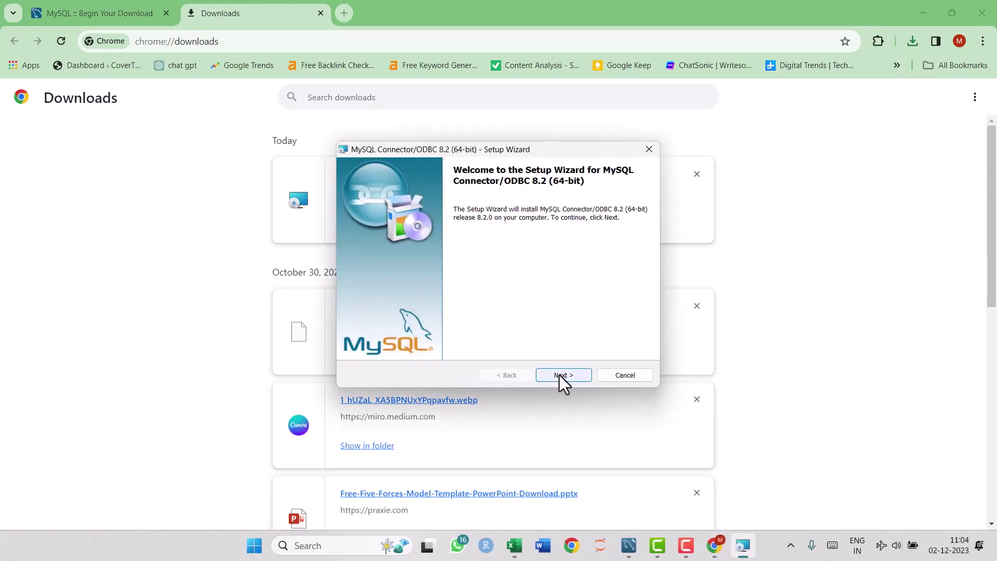
click(559, 375)
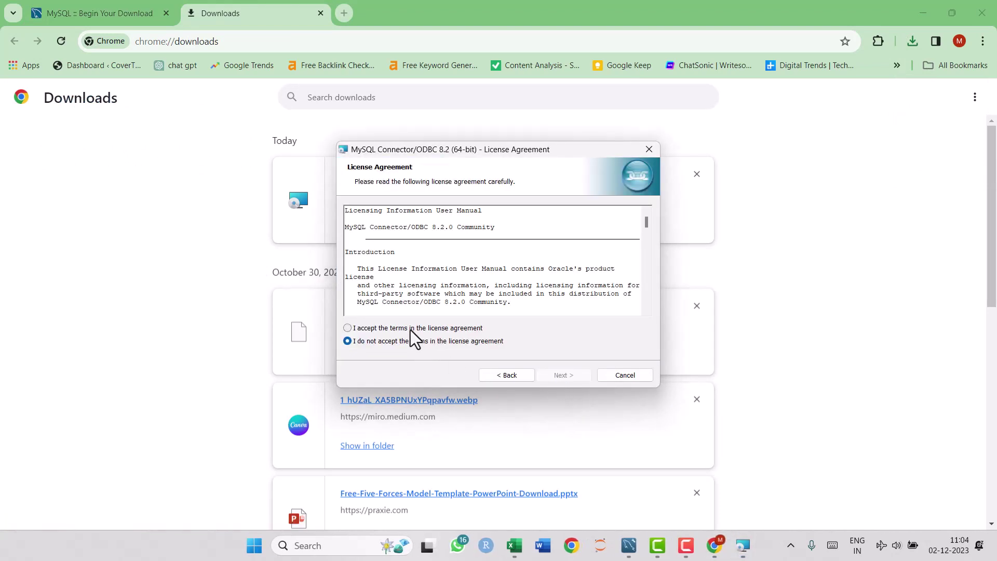
click(410, 328)
click(566, 376)
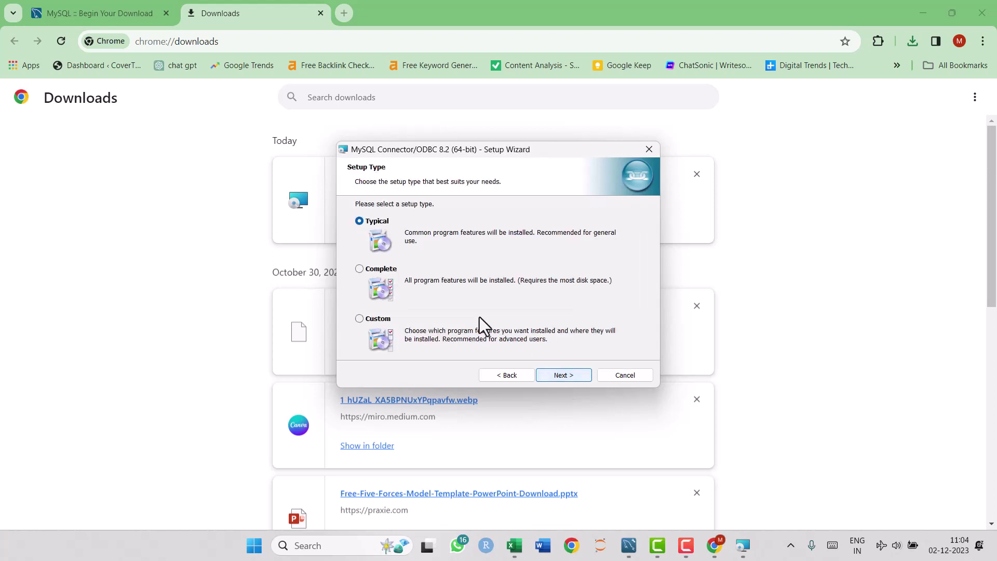
click(563, 376)
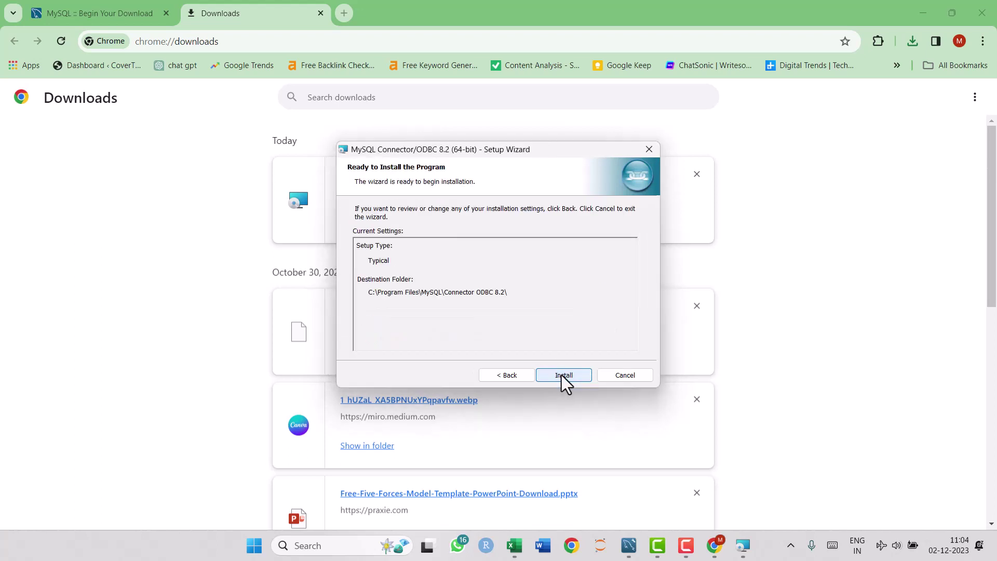
click(563, 375)
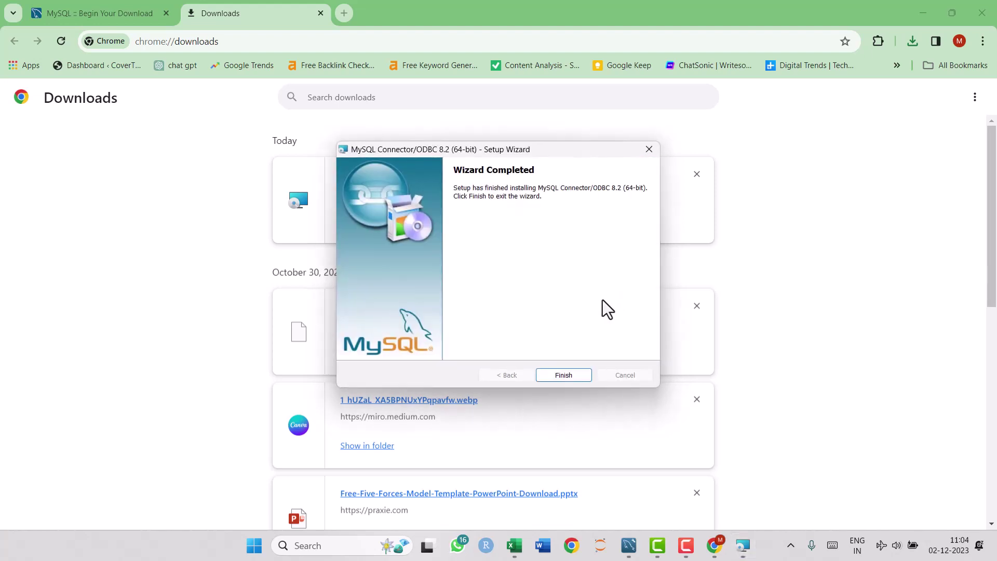
click(565, 376)
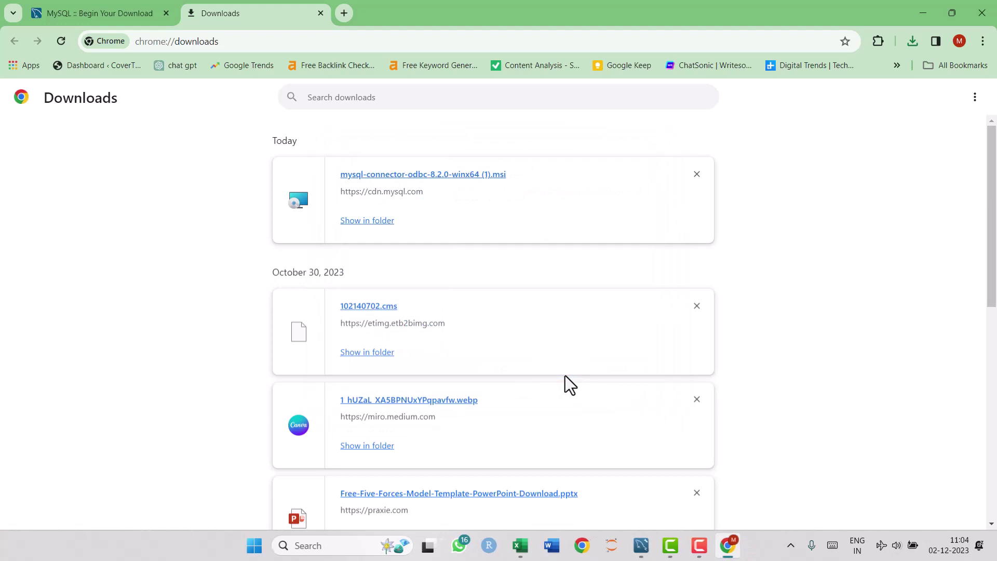
click(982, 11)
click(477, 228)
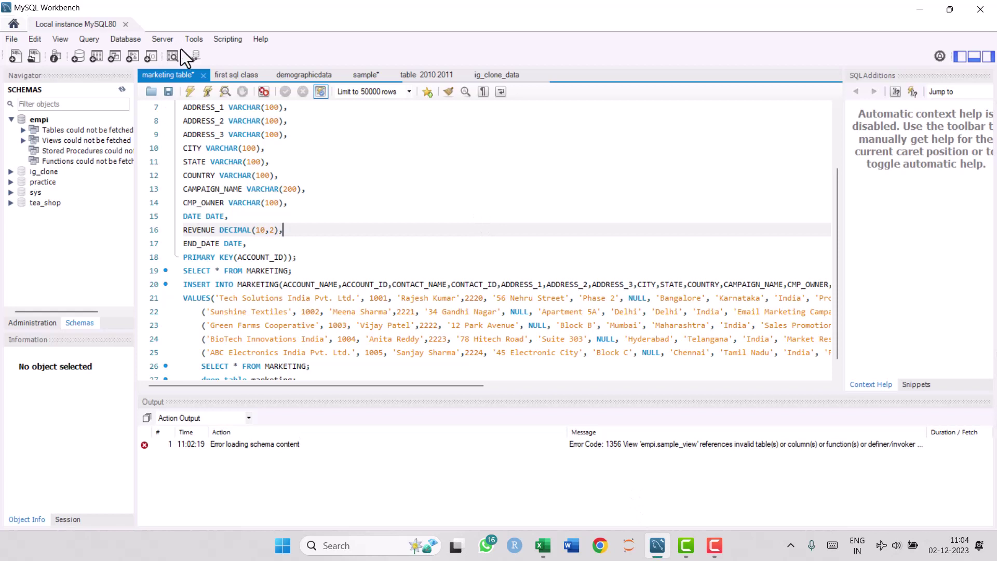
click(110, 41)
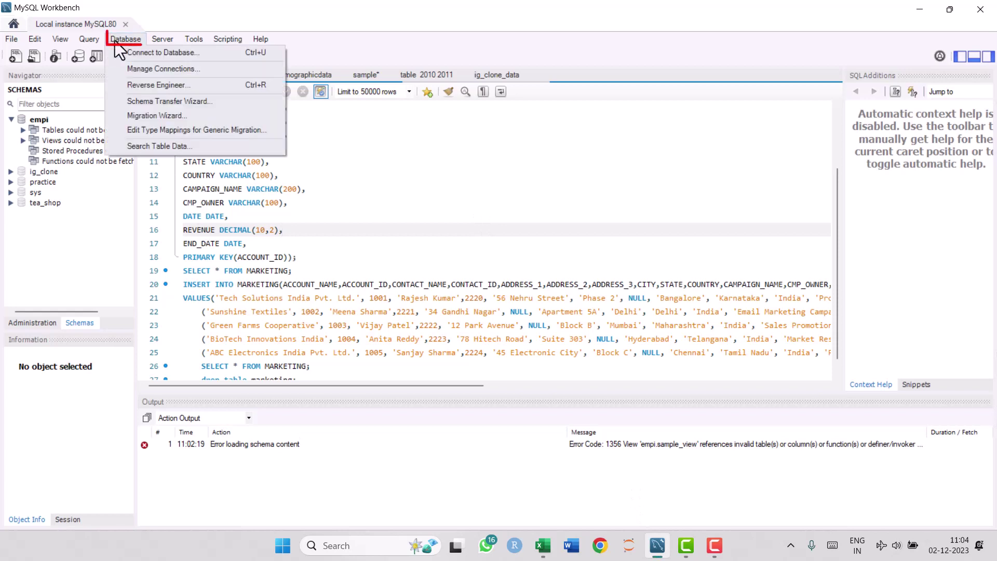
click(153, 40)
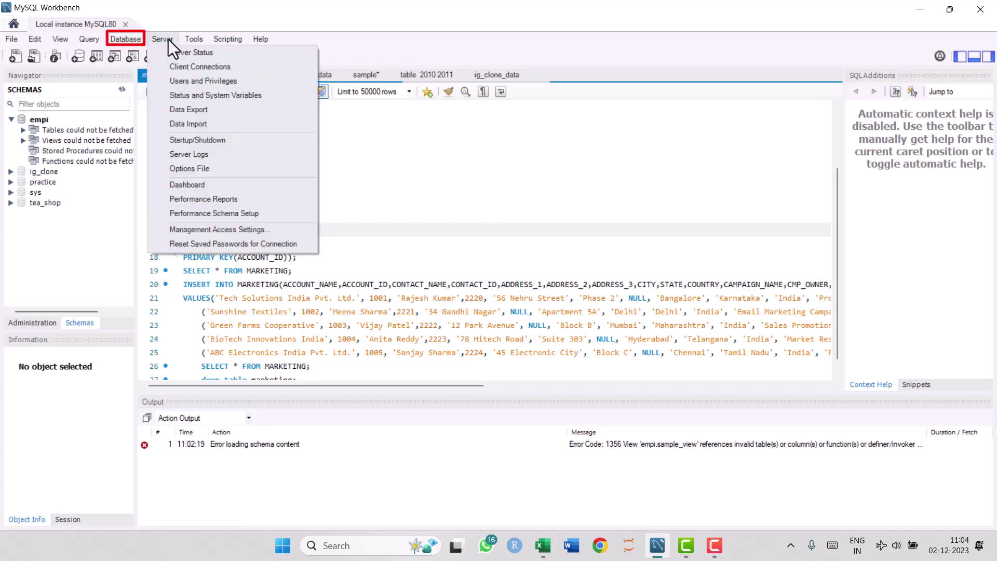
click(144, 71)
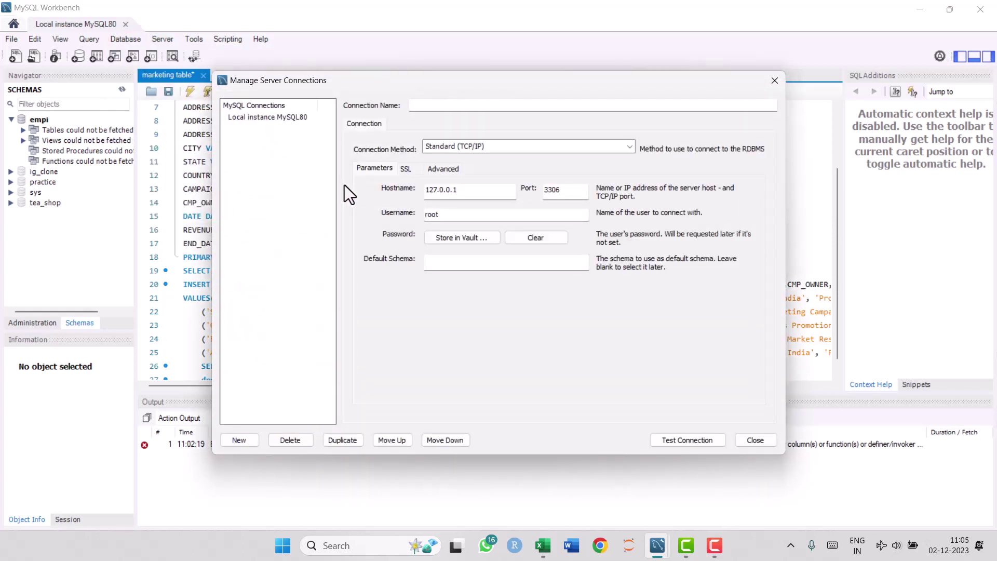
click(471, 106)
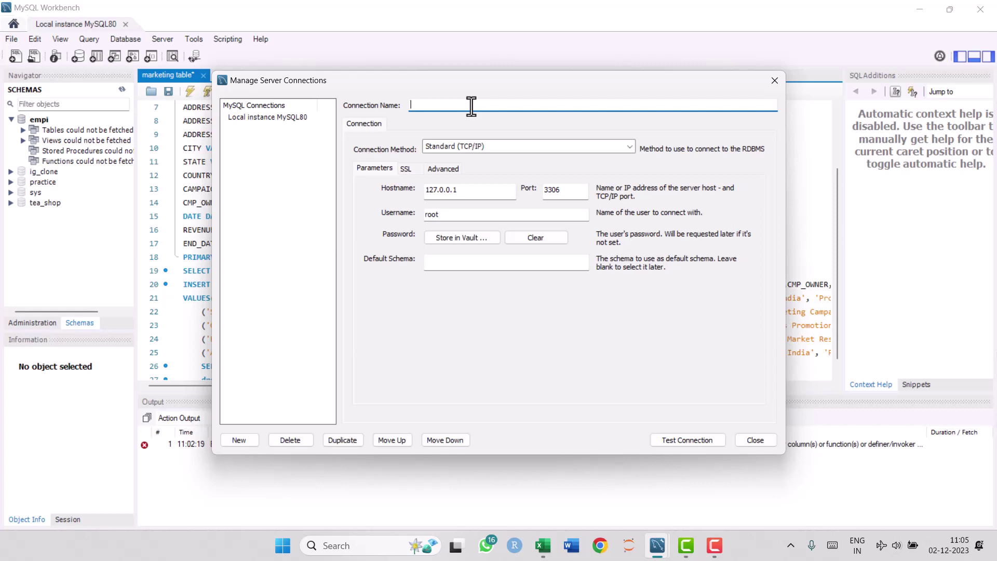
Test the local server connection with the root password, then close settings and minimize Workbench
click(674, 441)
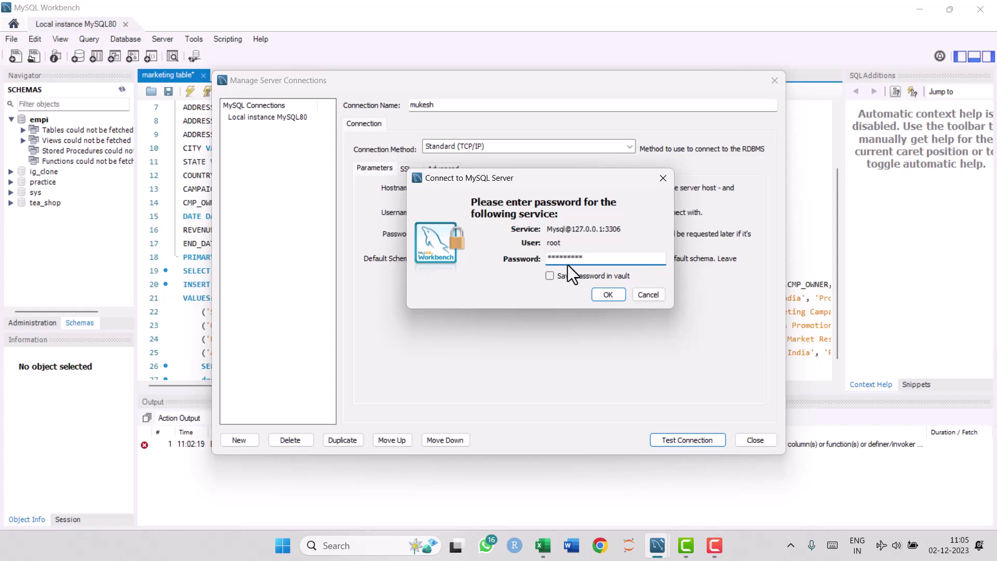
click(597, 295)
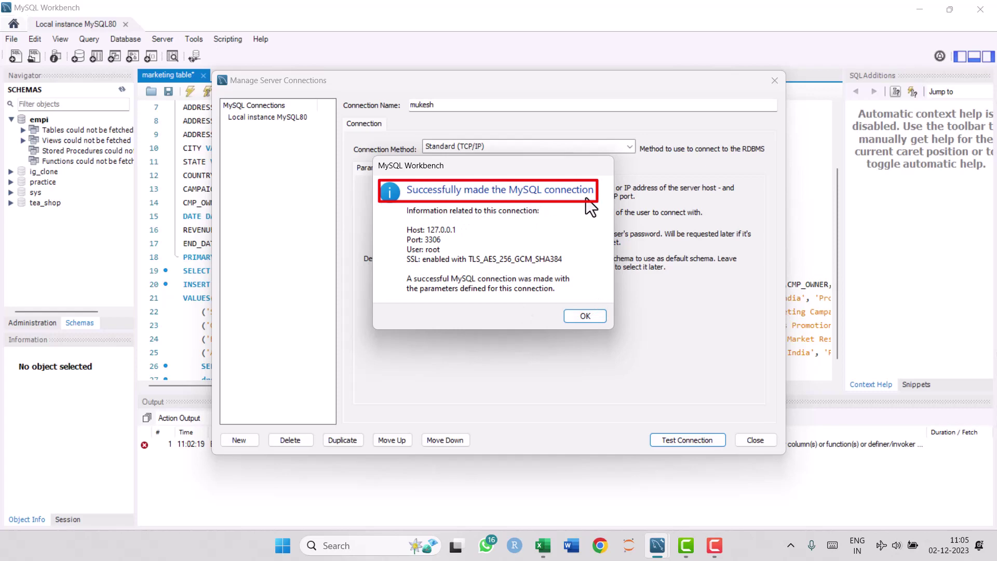
click(585, 315)
click(755, 440)
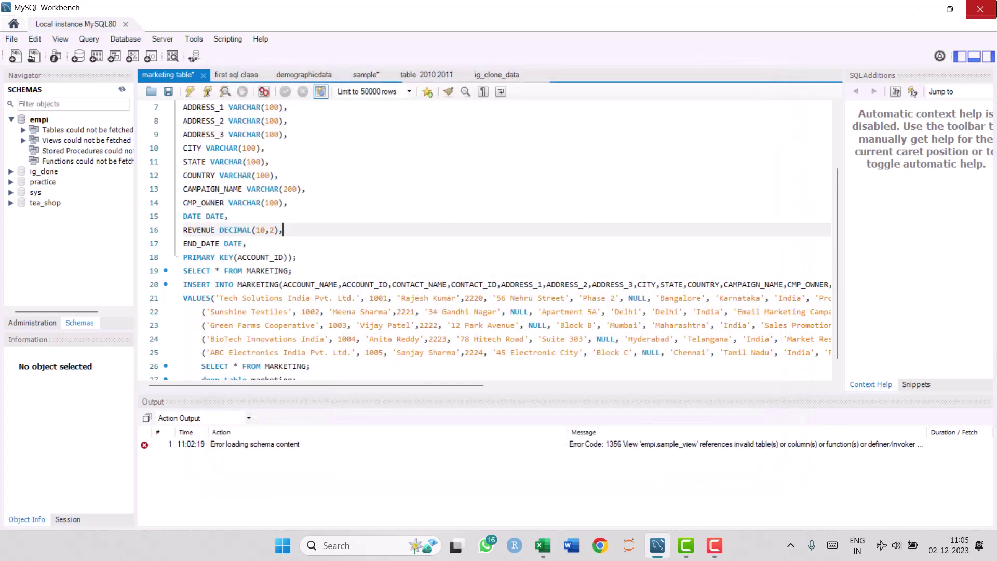
click(917, 2)
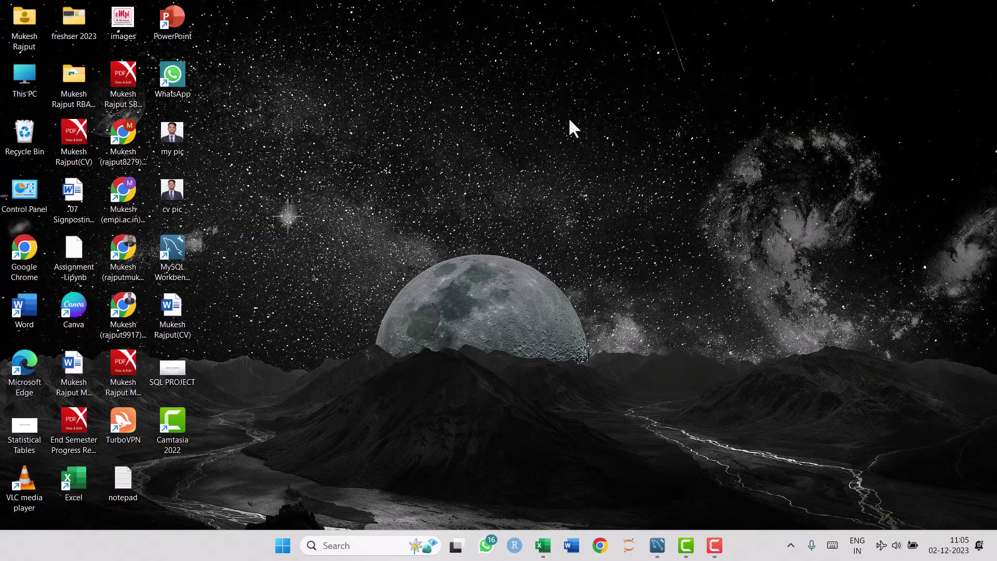
Launch ODBC Data Sources (64-bit) from a Start menu search for 'odb'
key(super)
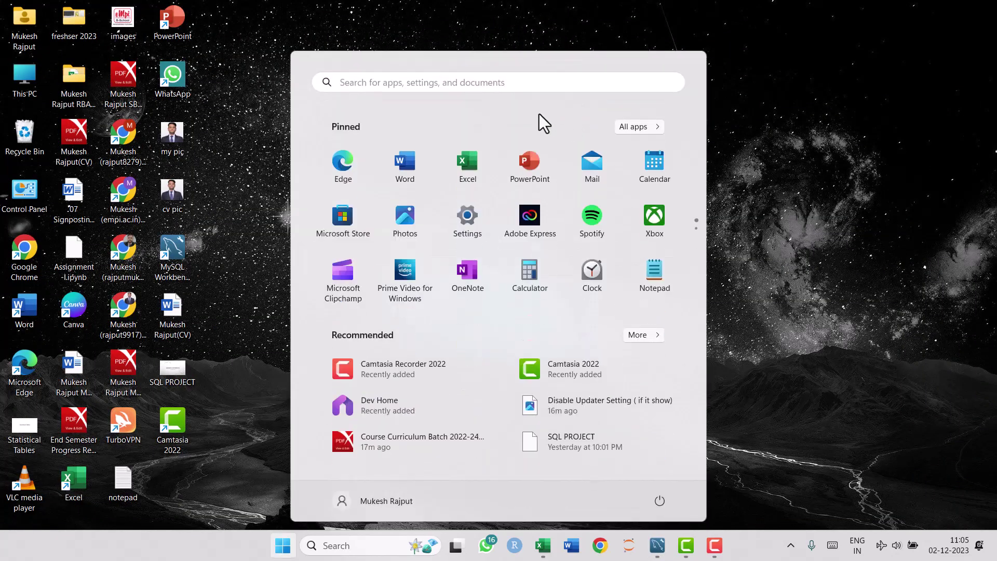
text(o)
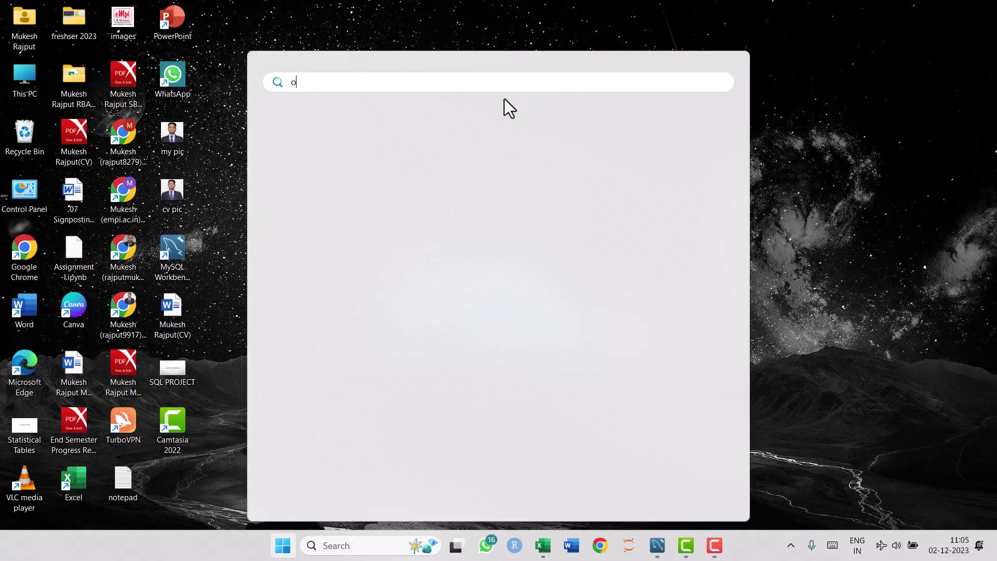
text(db)
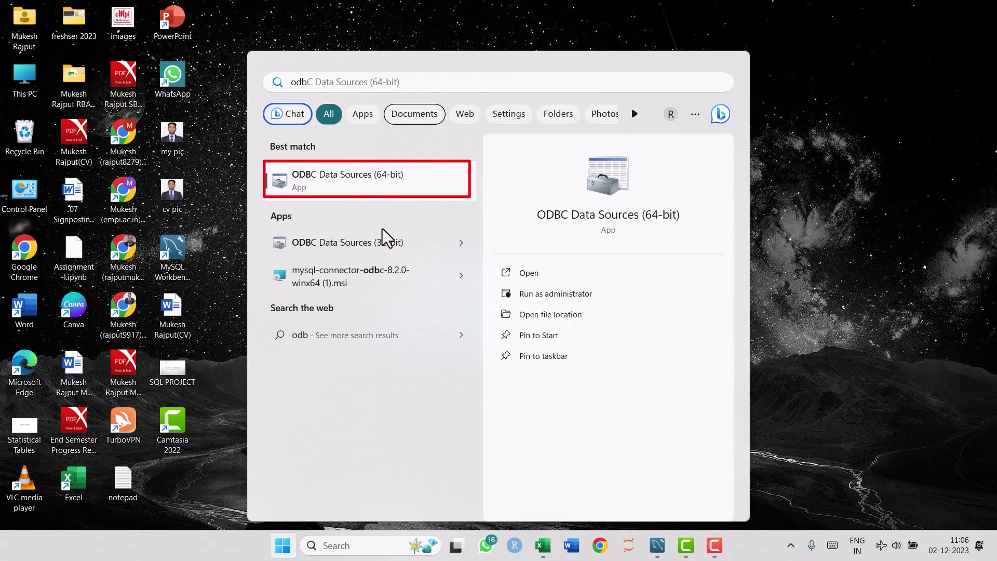
click(340, 182)
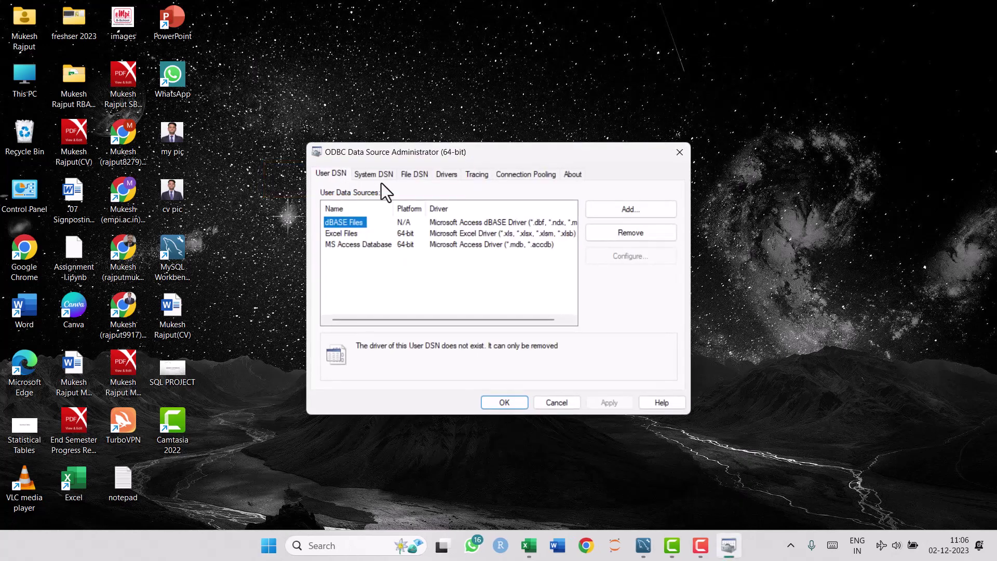
Delete the old system data source 's'
click(370, 173)
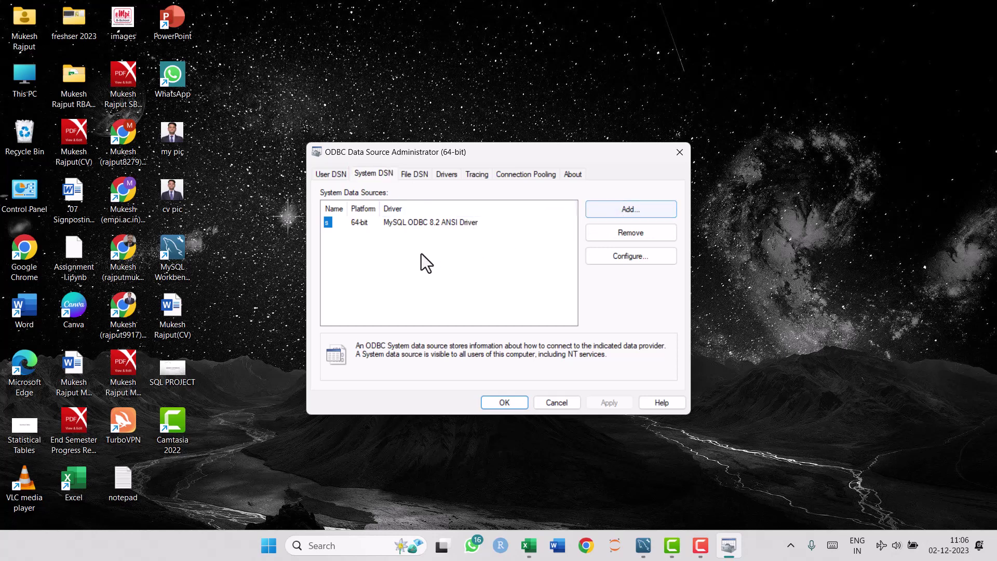
click(376, 224)
click(326, 224)
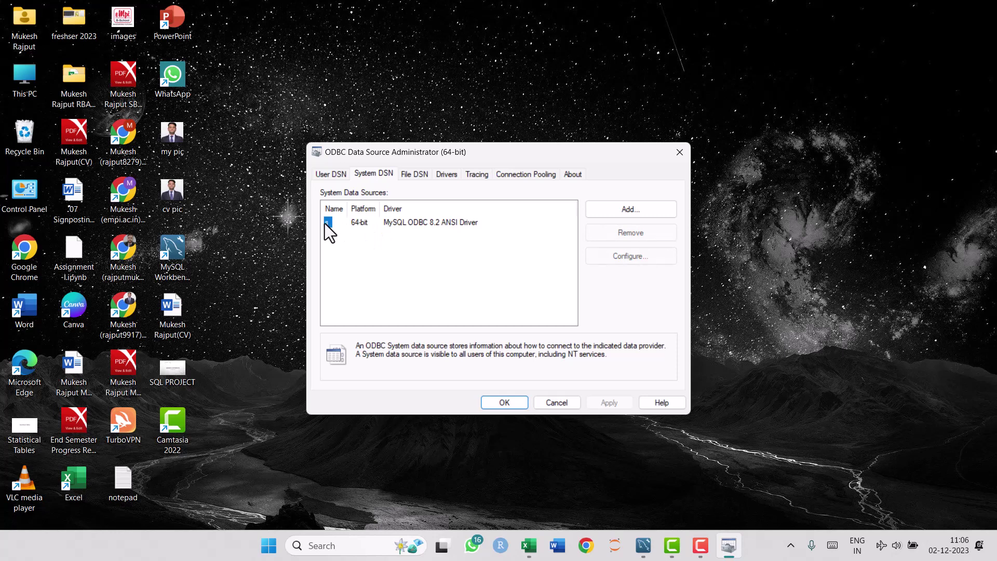
click(648, 232)
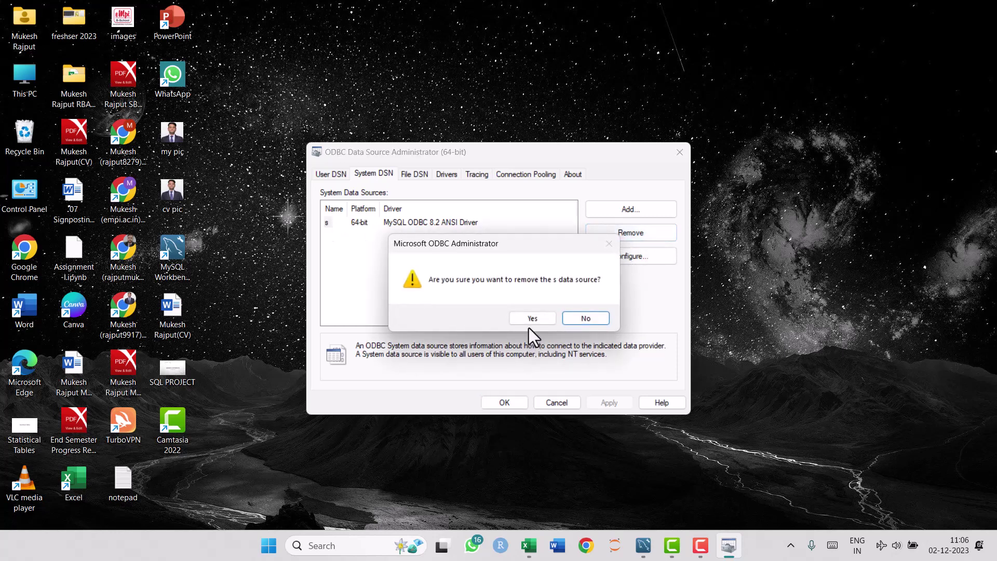
click(528, 318)
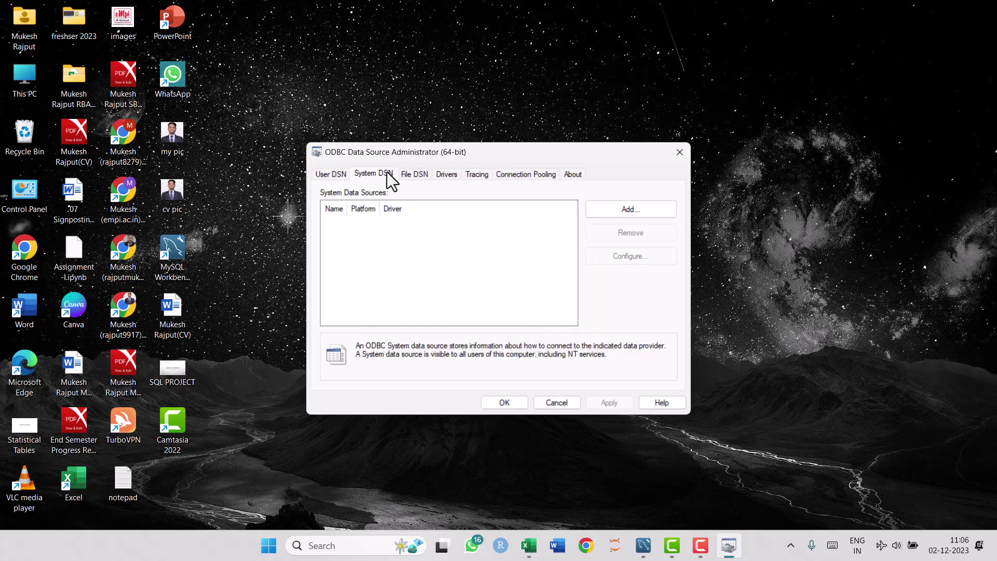
Add a new system data source using the MySQL ODBC 8.2 ANSI Driver
click(636, 205)
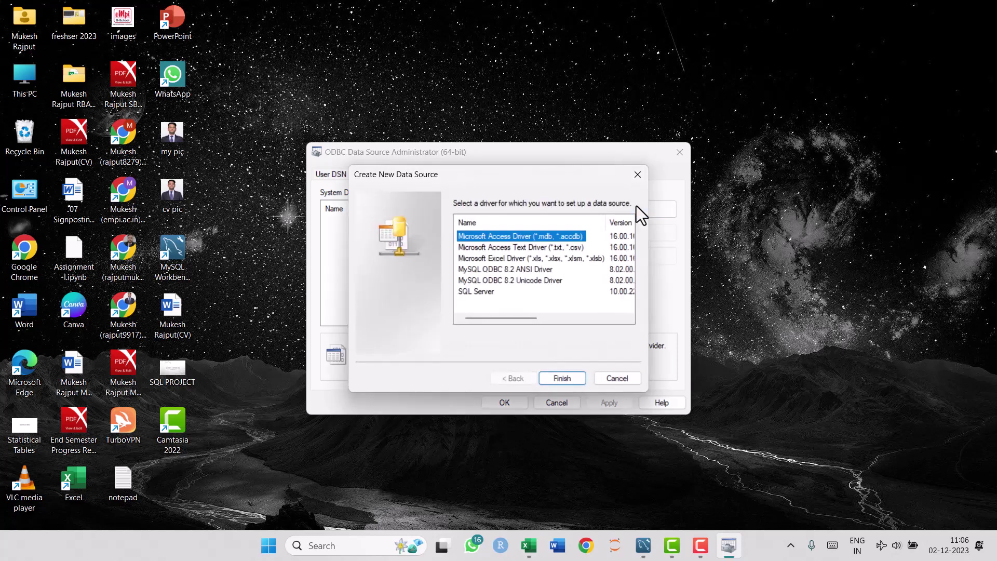
click(485, 269)
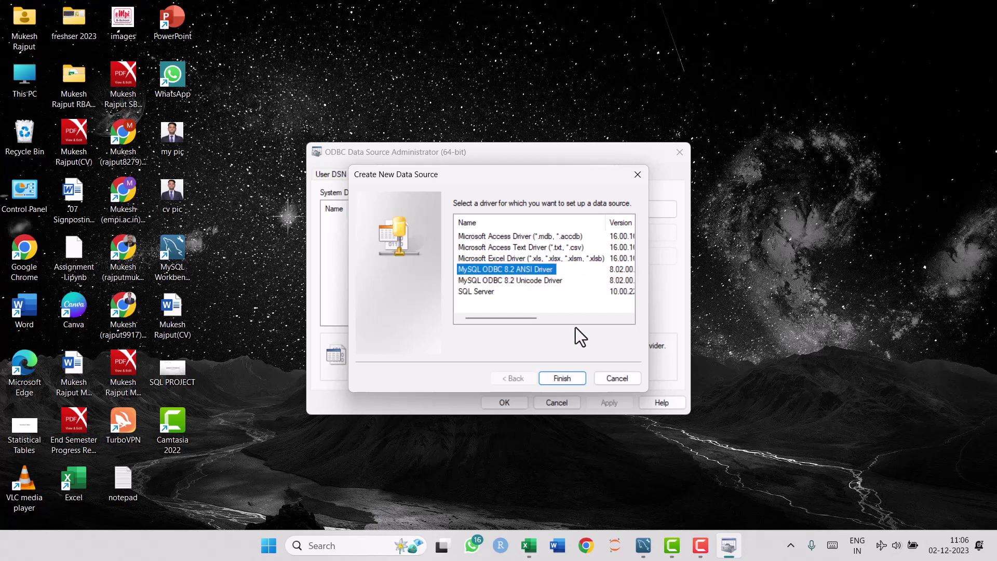
click(561, 378)
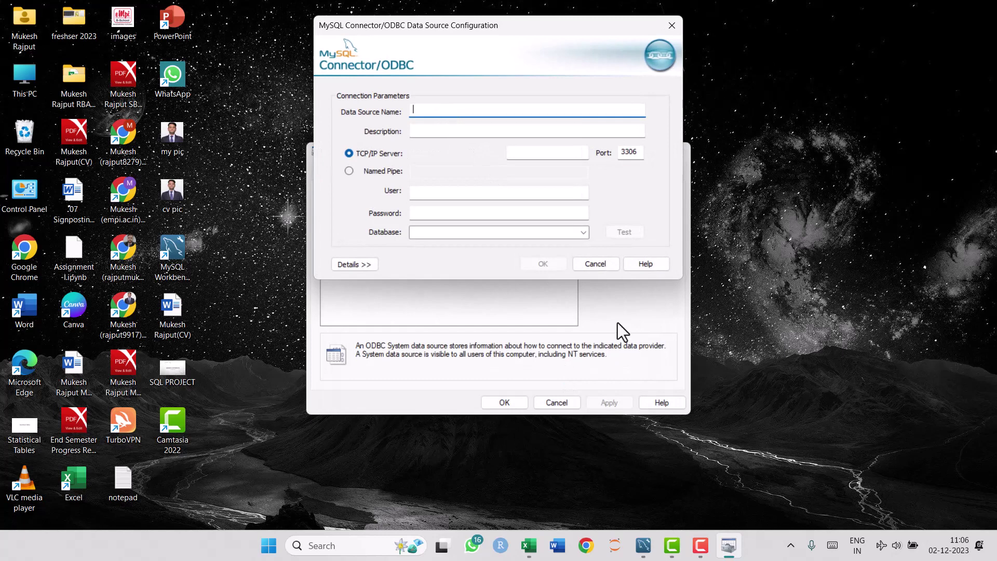
click(643, 556)
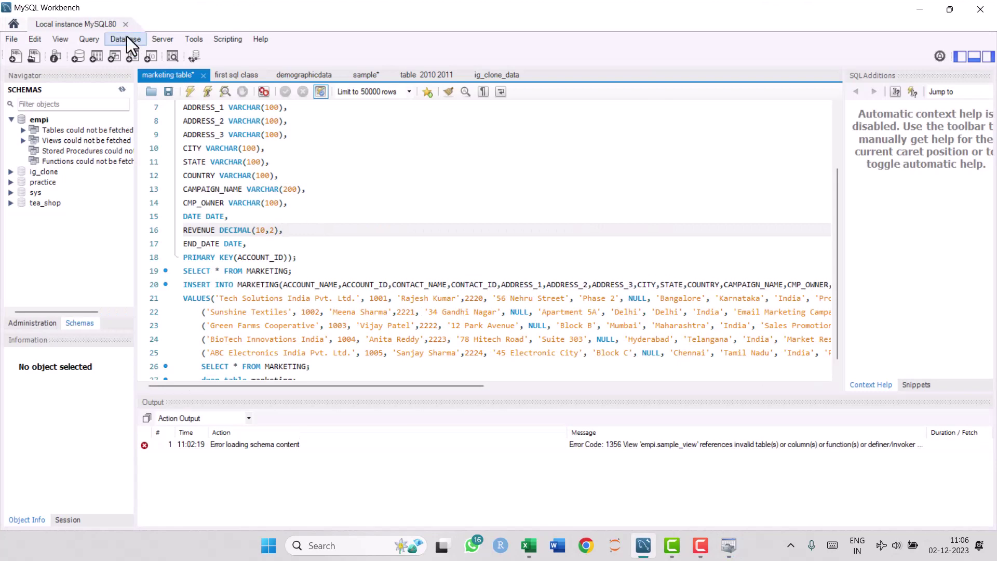
Check the Workbench connection details: host 127.0.0.1, port 3306, user root
click(126, 37)
click(139, 66)
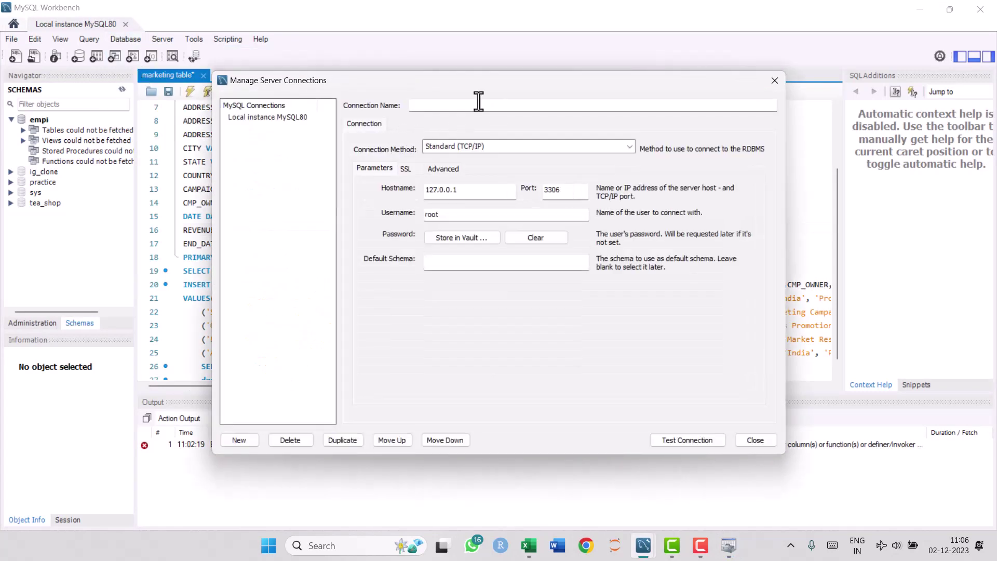
click(774, 81)
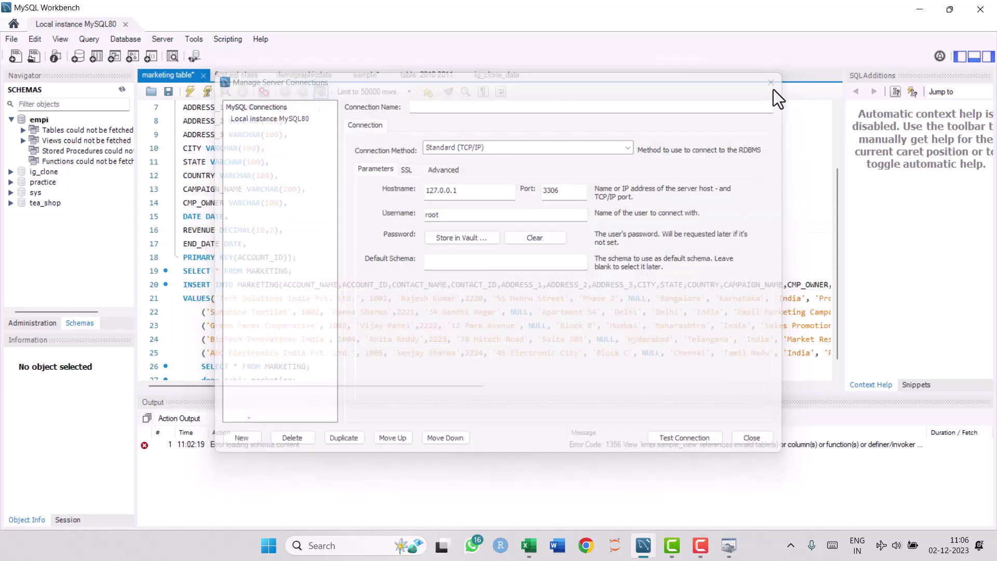
Fill in the data source name, user root and the account password
click(729, 545)
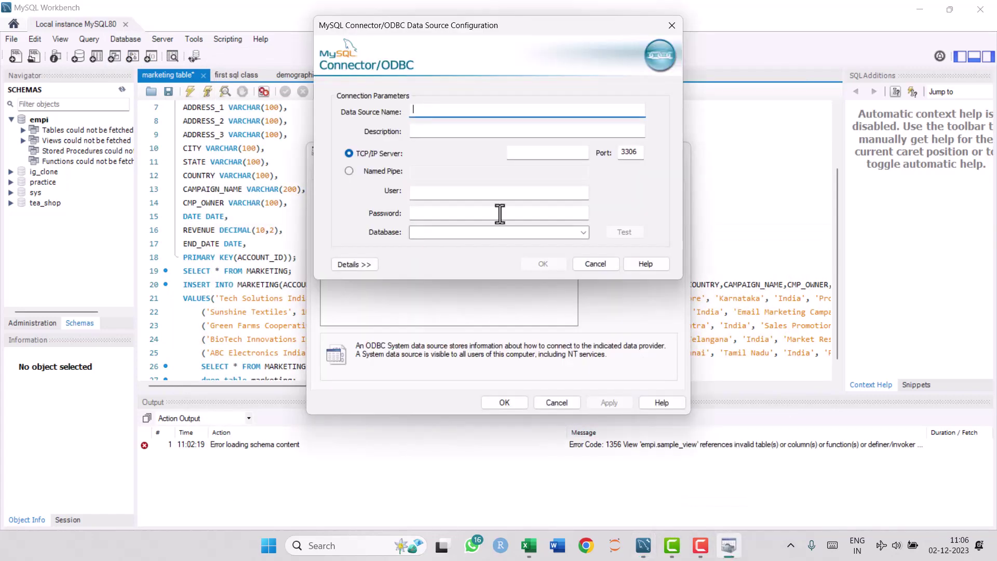
text(mukesh)
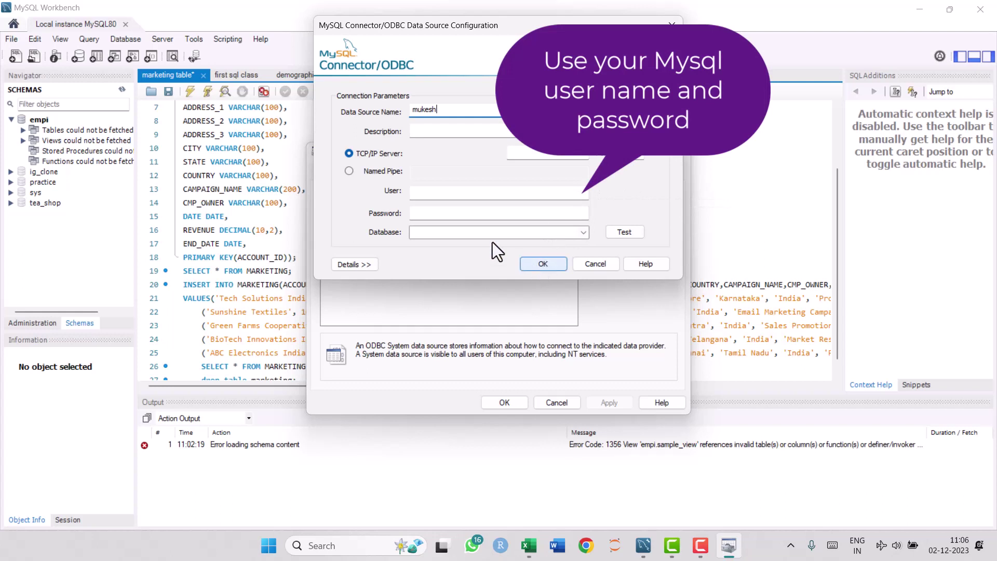
click(425, 193)
text(root)
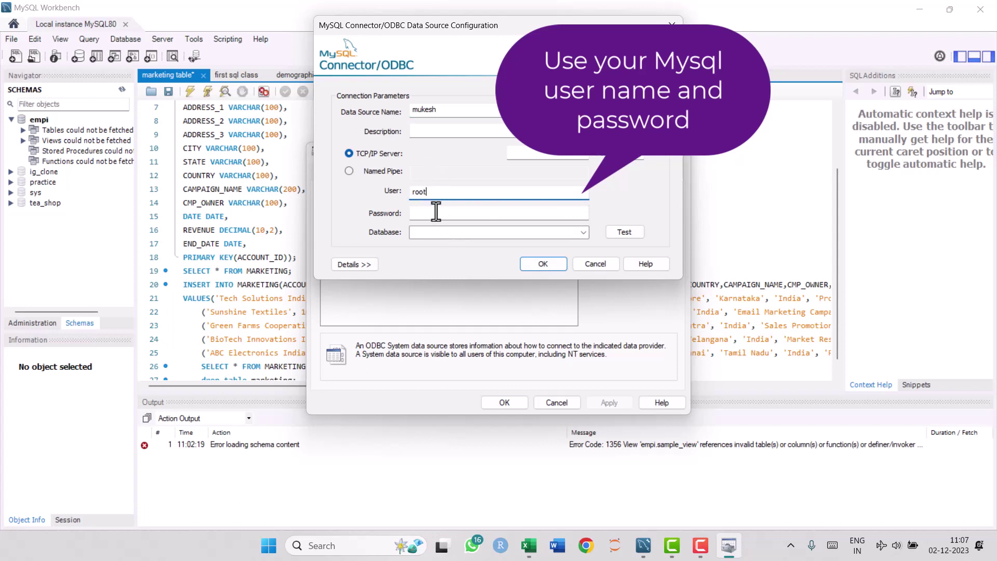
click(435, 211)
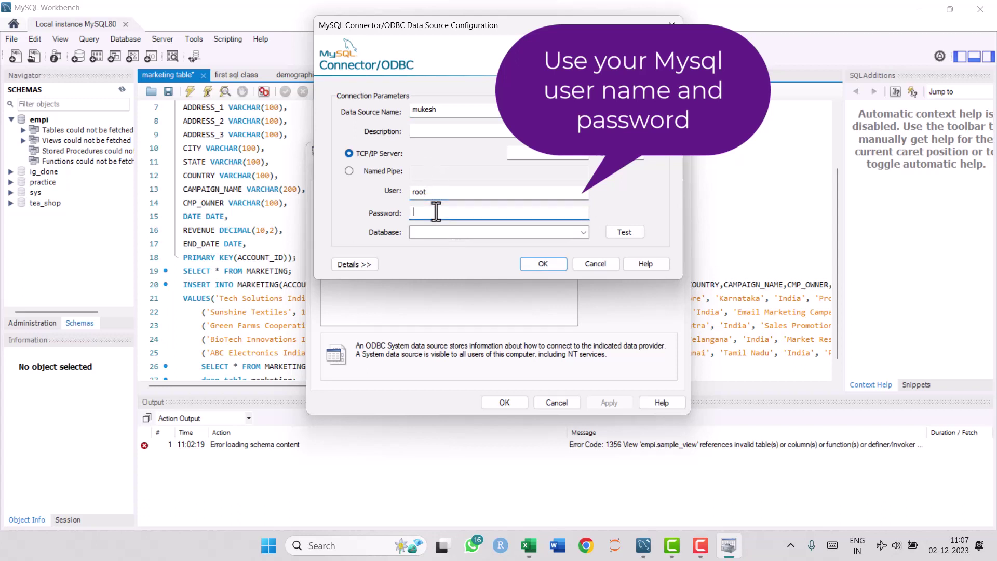
text(••••)
text(•••••)
Test the connection successfully, save the data source and close the ODBC administrator
click(623, 232)
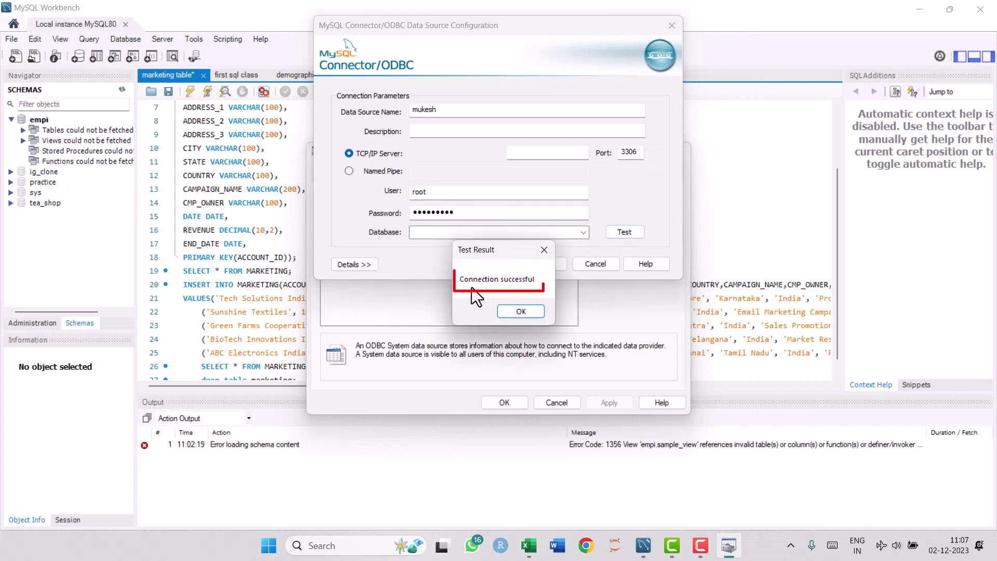
click(520, 312)
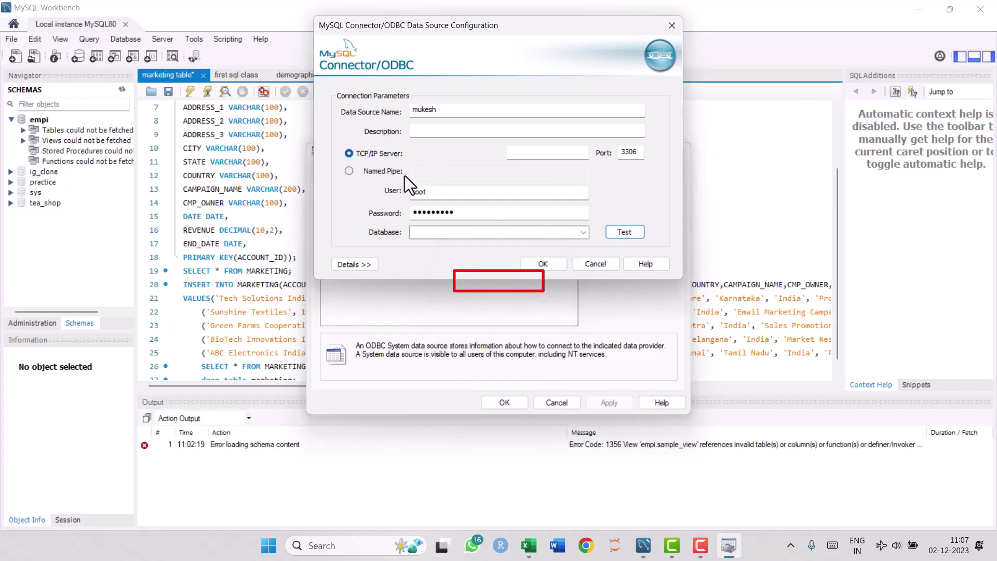
drag(439, 192, 412, 192)
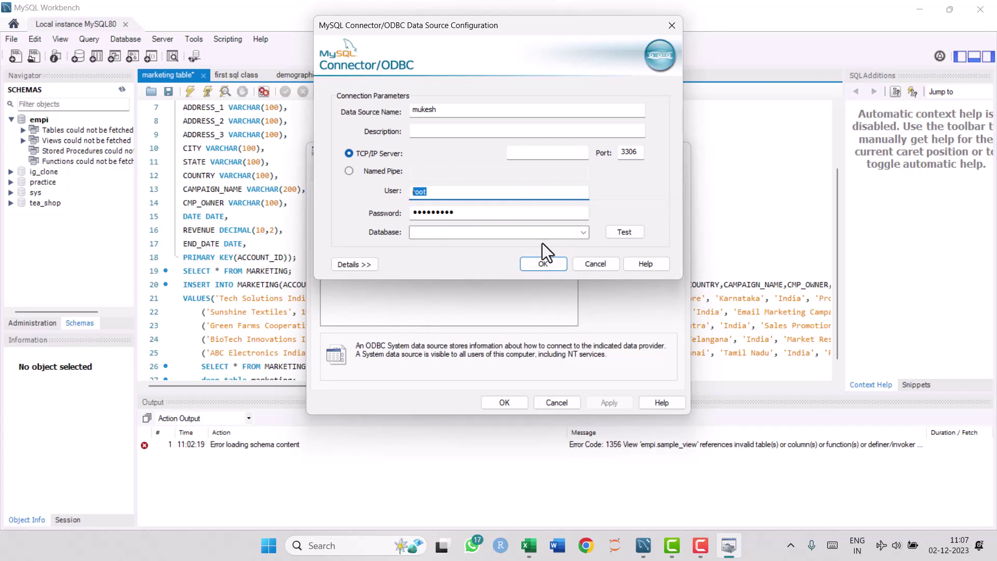
click(542, 264)
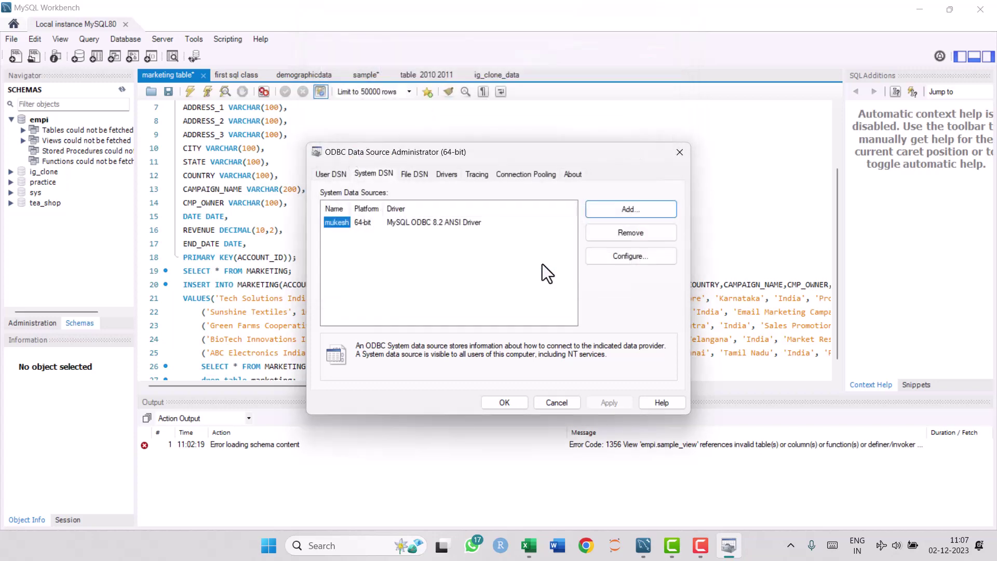
click(504, 402)
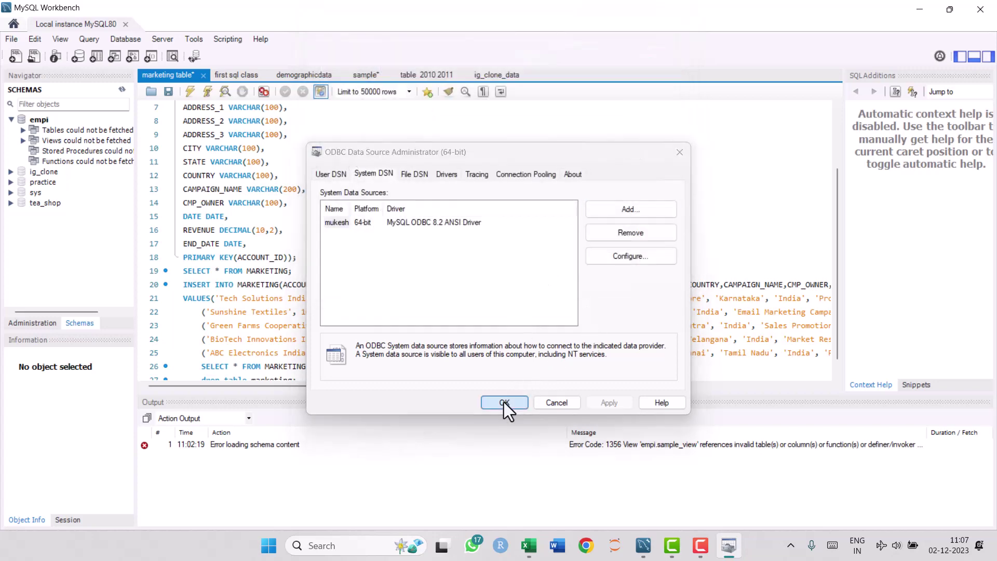
click(130, 42)
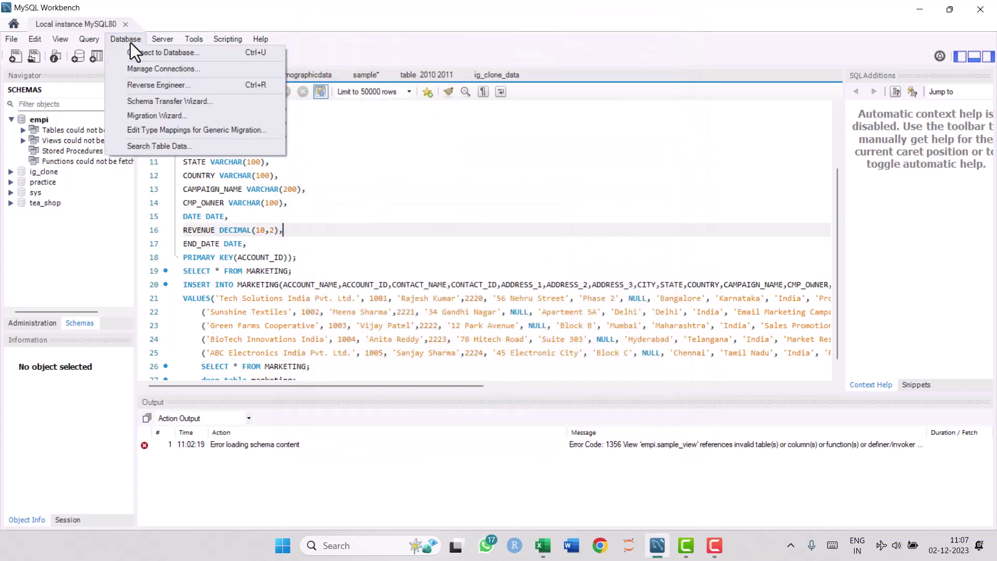
Name a new Workbench connection, cancel its test at the password prompt, and dismiss the error
click(145, 67)
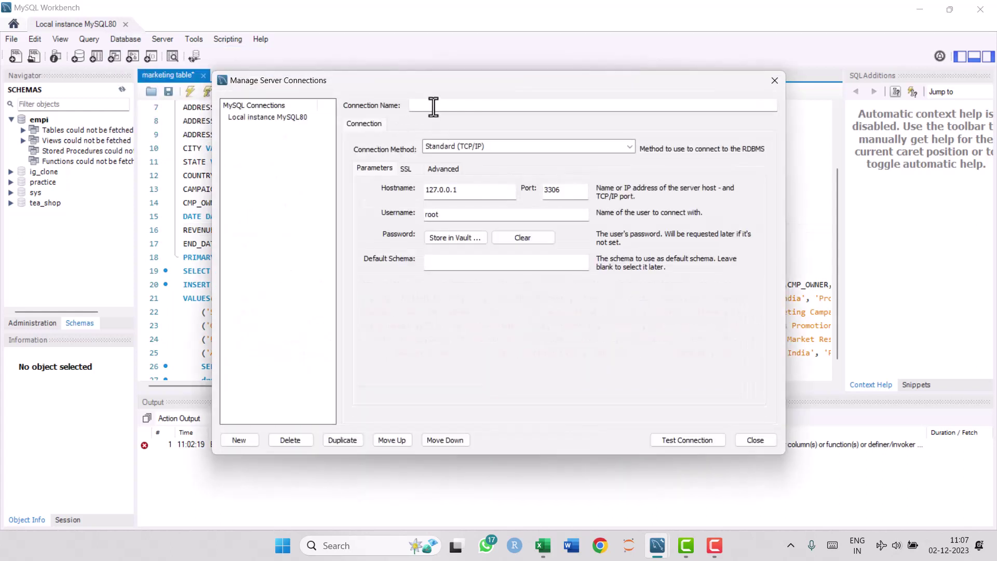
click(433, 105)
text(mukesh)
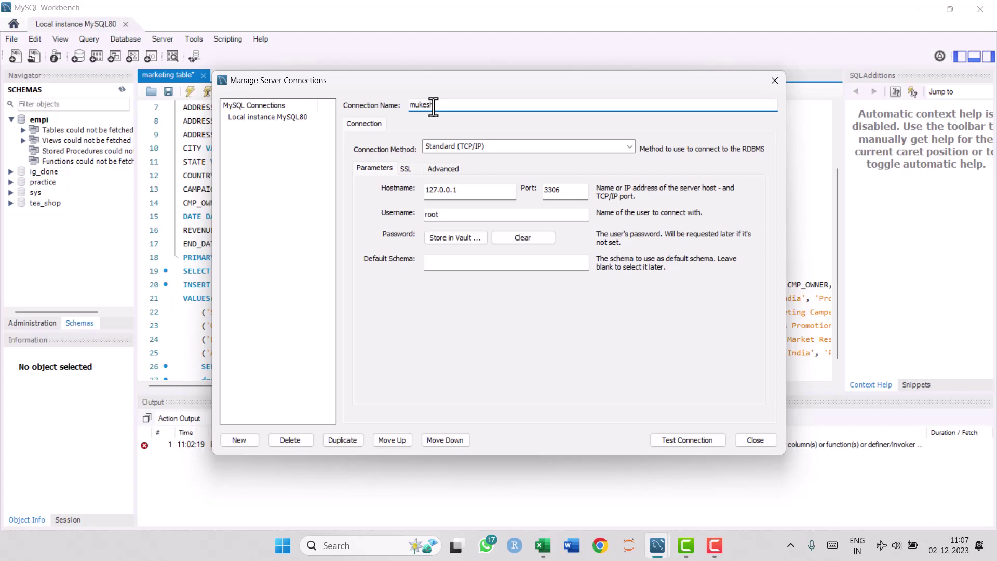
click(685, 438)
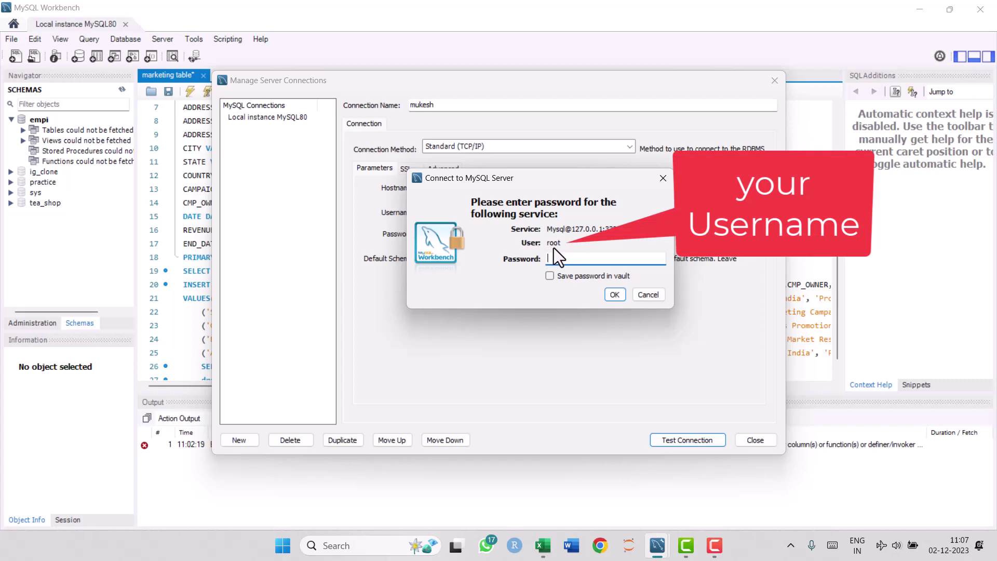
click(650, 294)
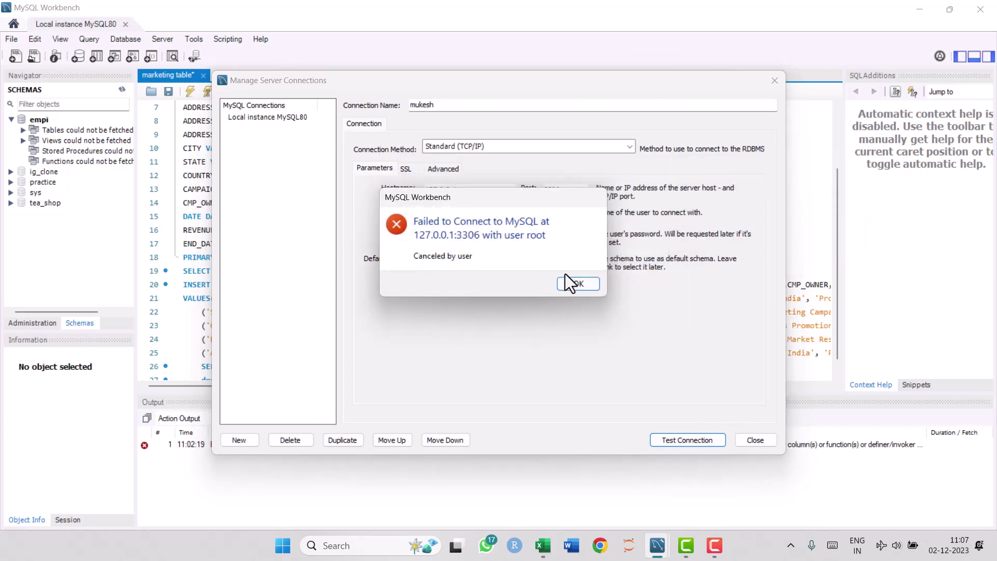
click(585, 285)
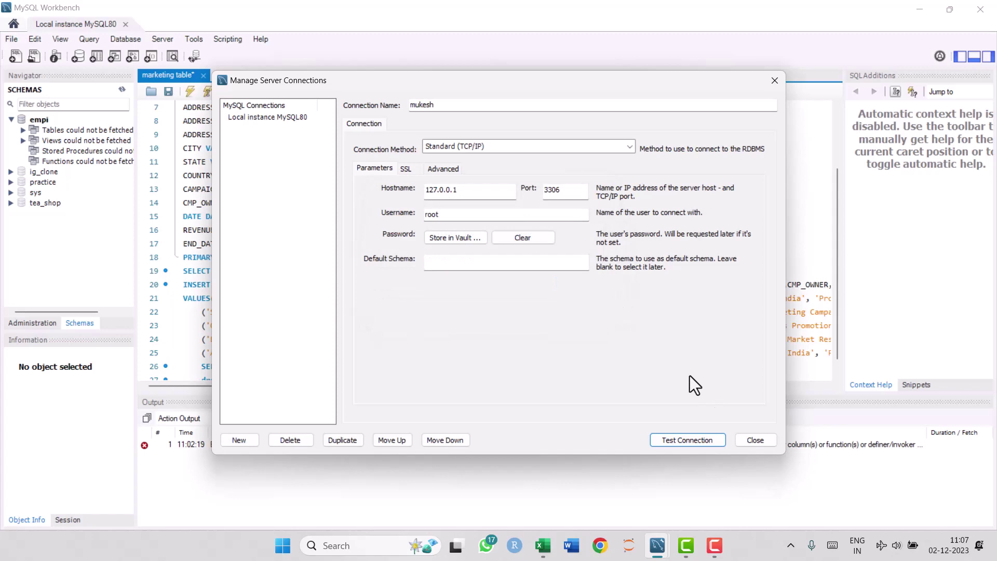
click(756, 441)
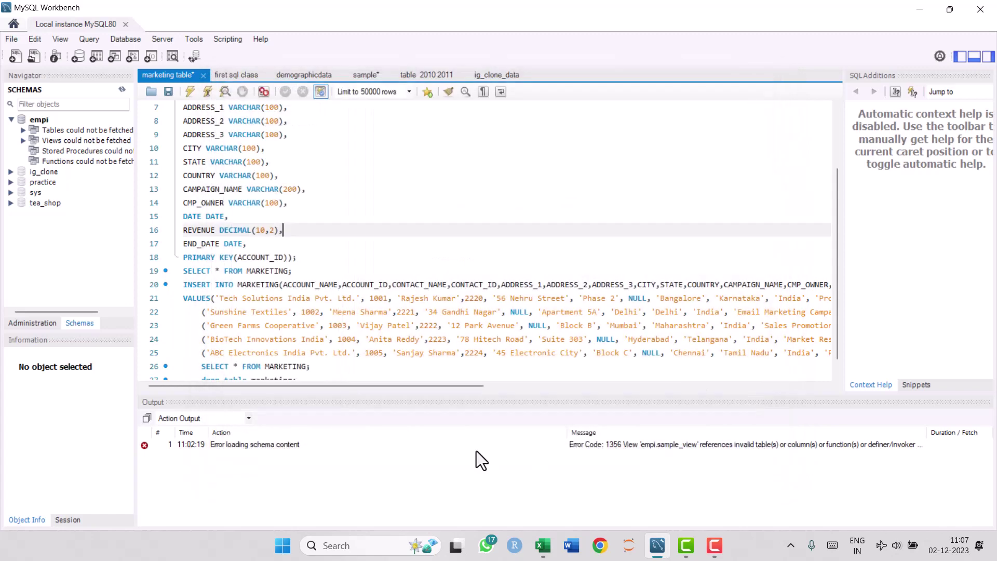
In Excel, begin an import via Data > Get Data > From Other Sources > From ODBC
click(542, 547)
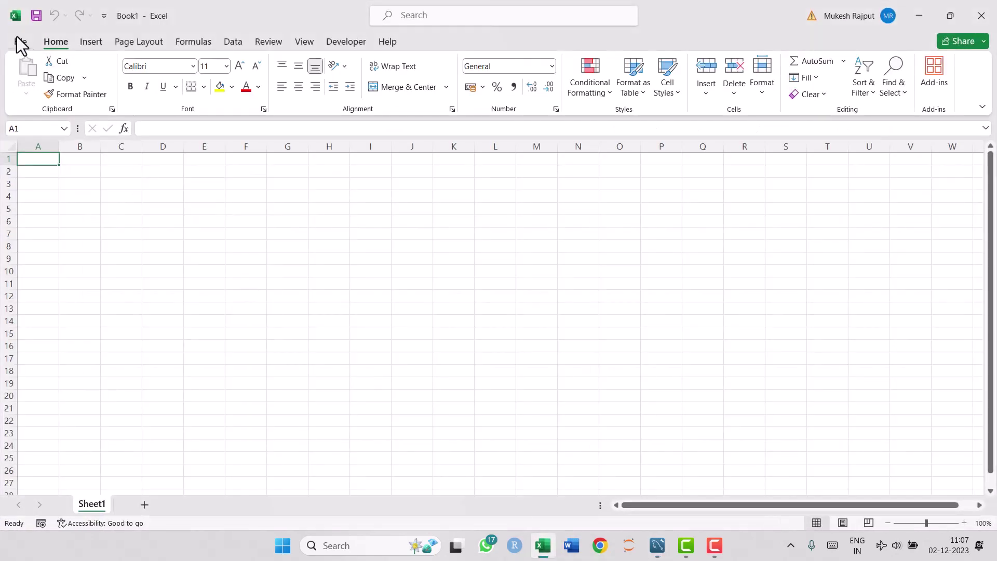
click(233, 43)
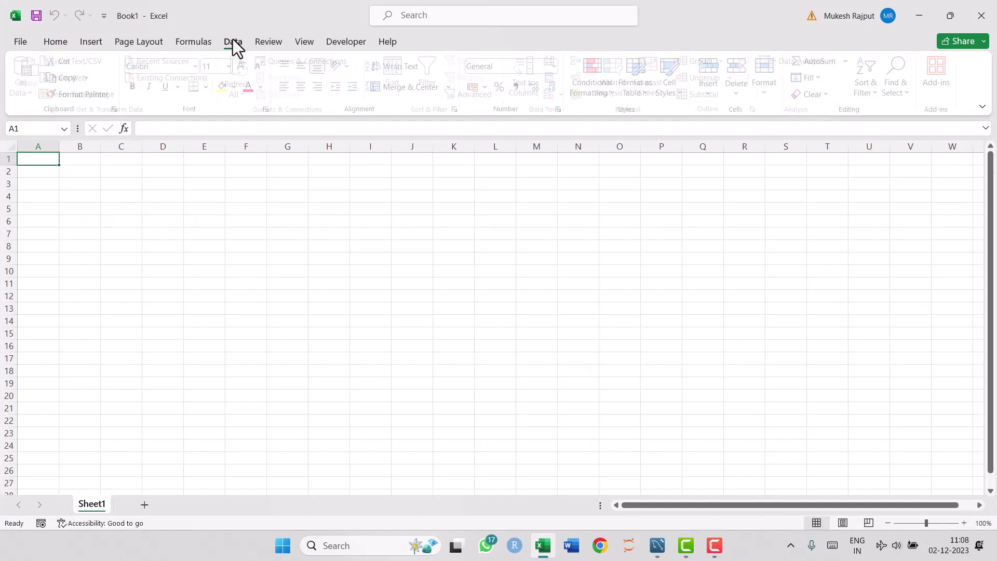
click(26, 93)
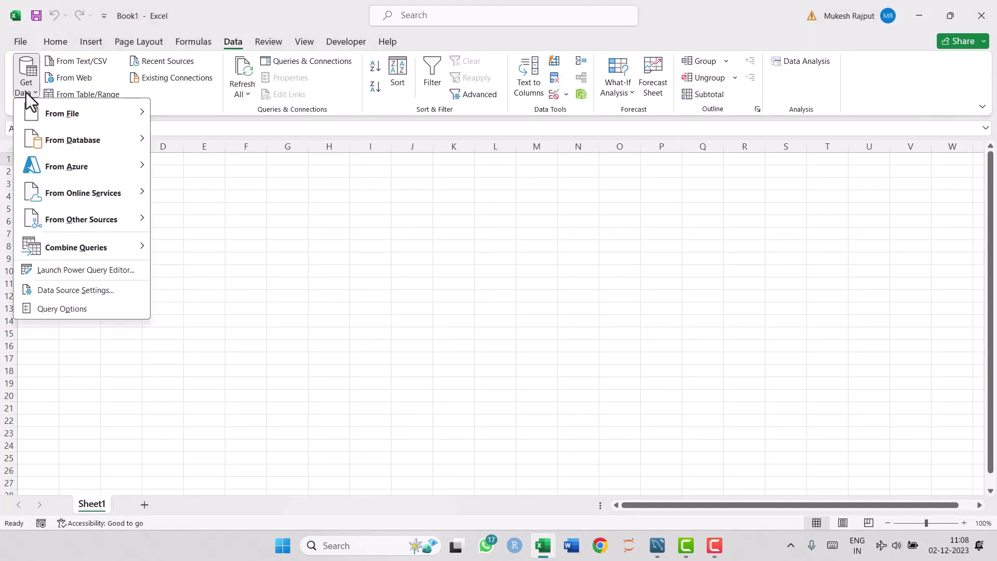
mouse_move(81, 220)
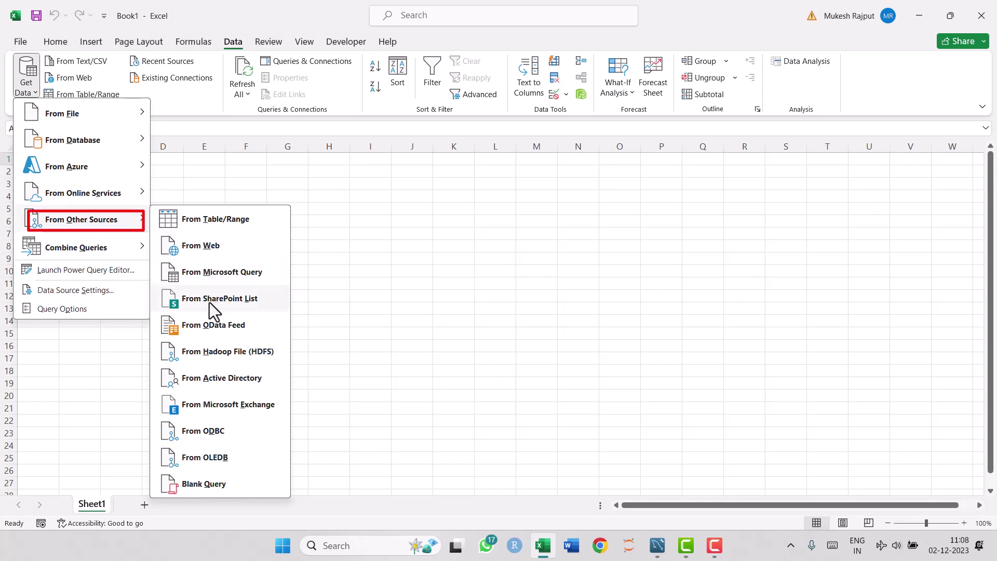
click(211, 433)
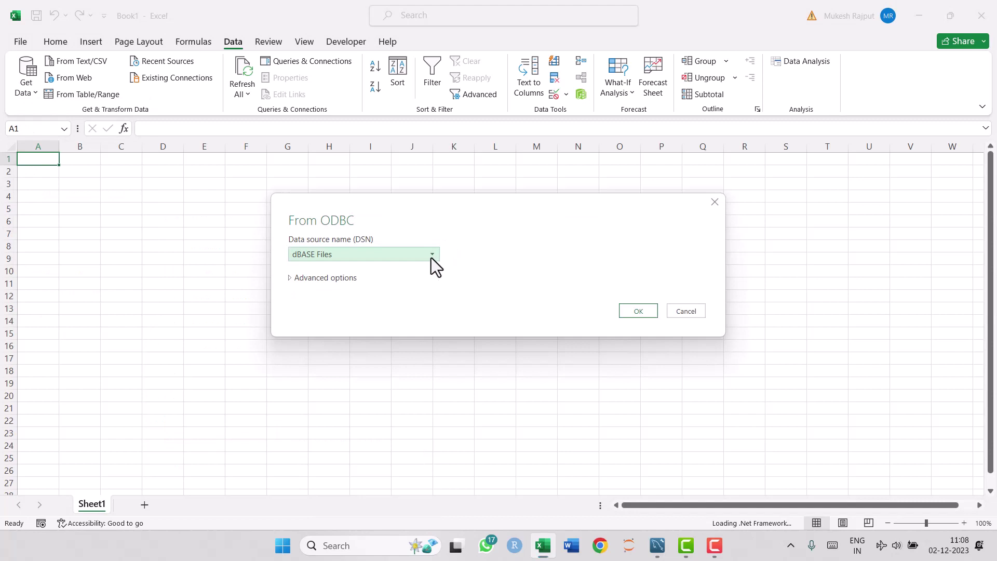
Select the previously created MySQL DSN as the ODBC data source and confirm
click(431, 256)
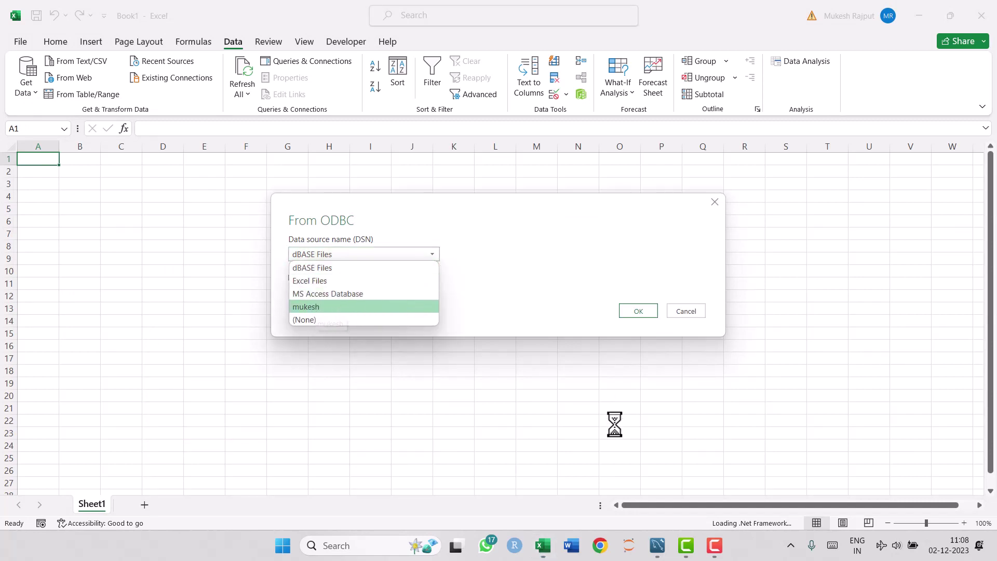
mouse_move(656, 545)
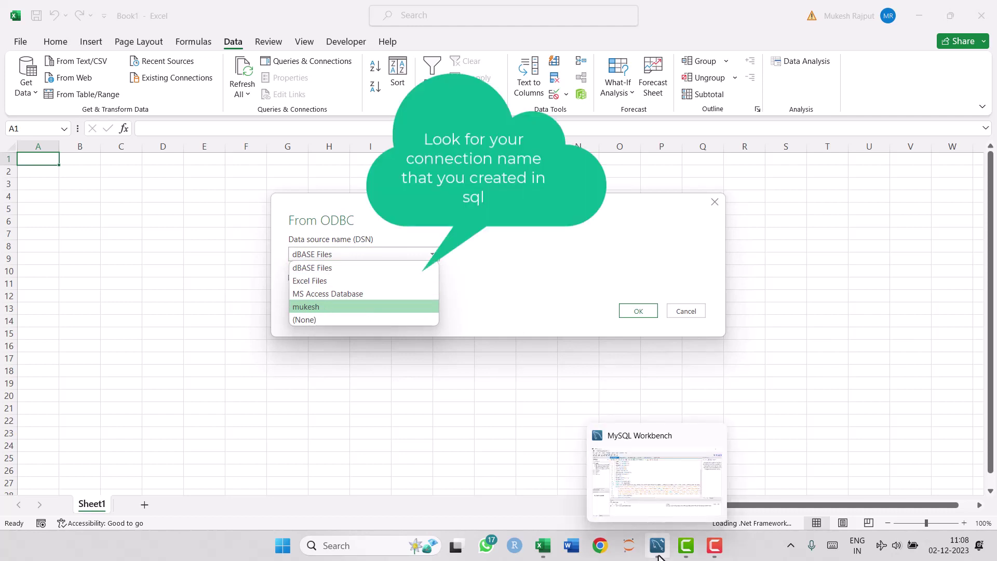
click(303, 307)
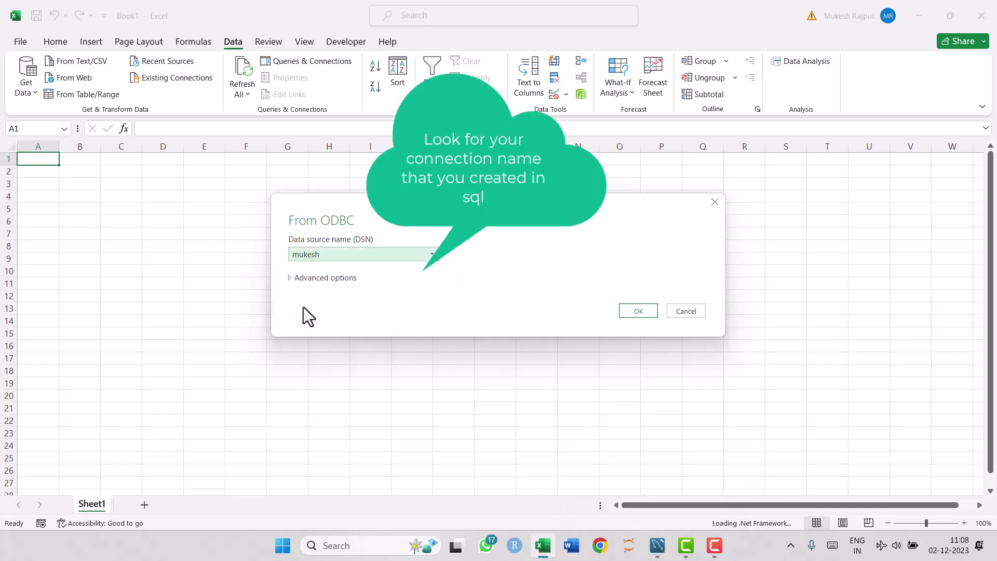
click(630, 310)
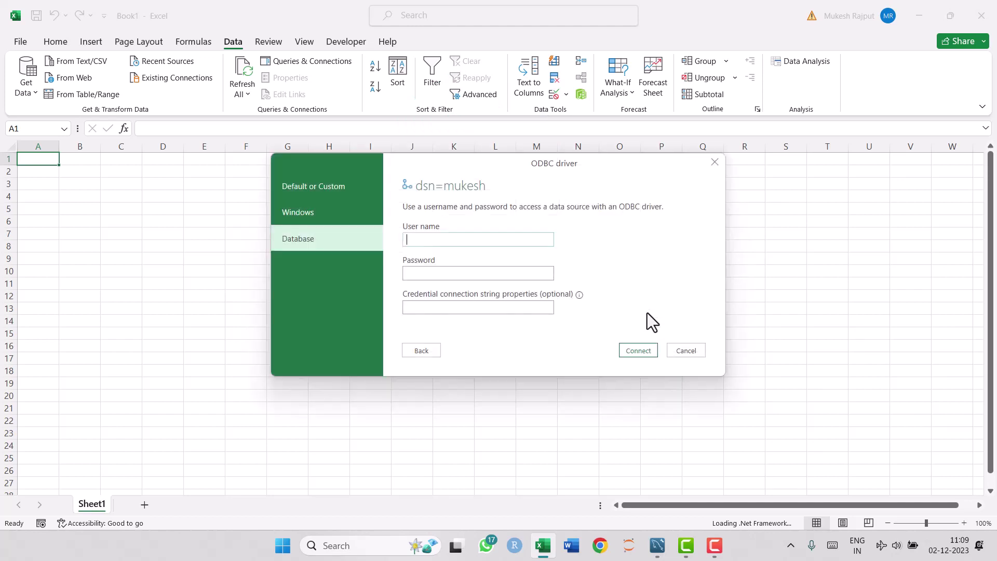
Sign in to the MySQL DSN as user root with the database password and connect
click(439, 241)
text(r)
text(oot)
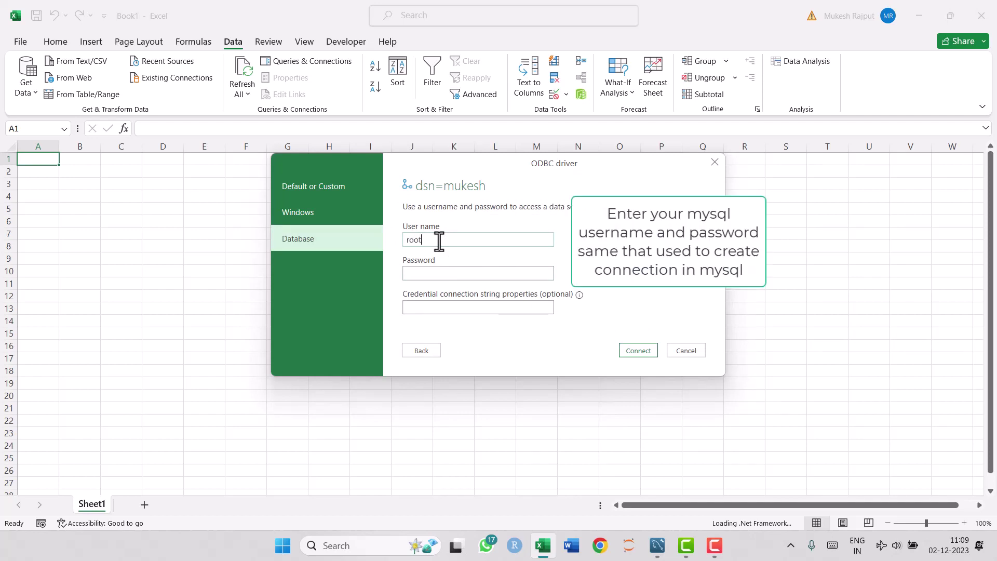
click(438, 273)
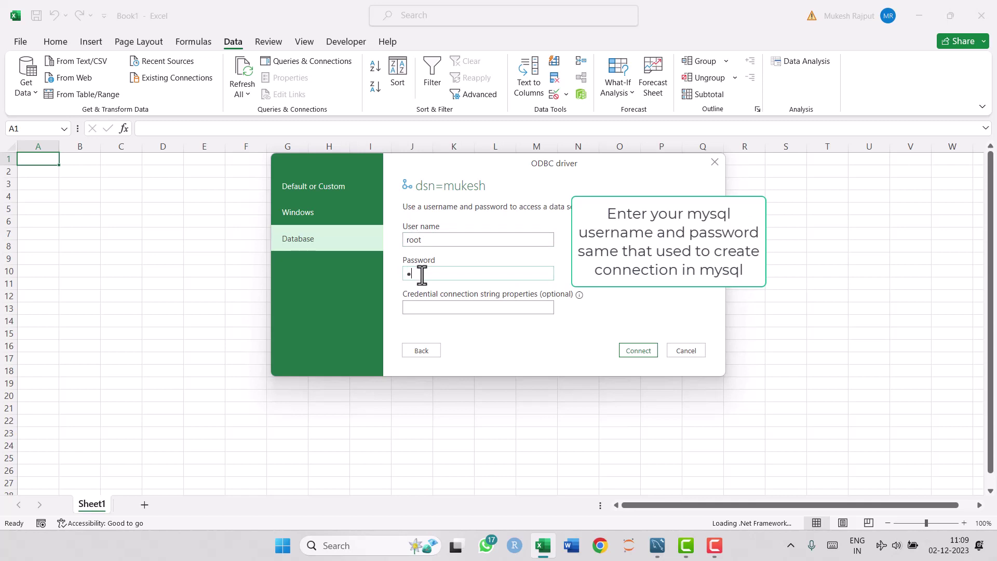
click(645, 353)
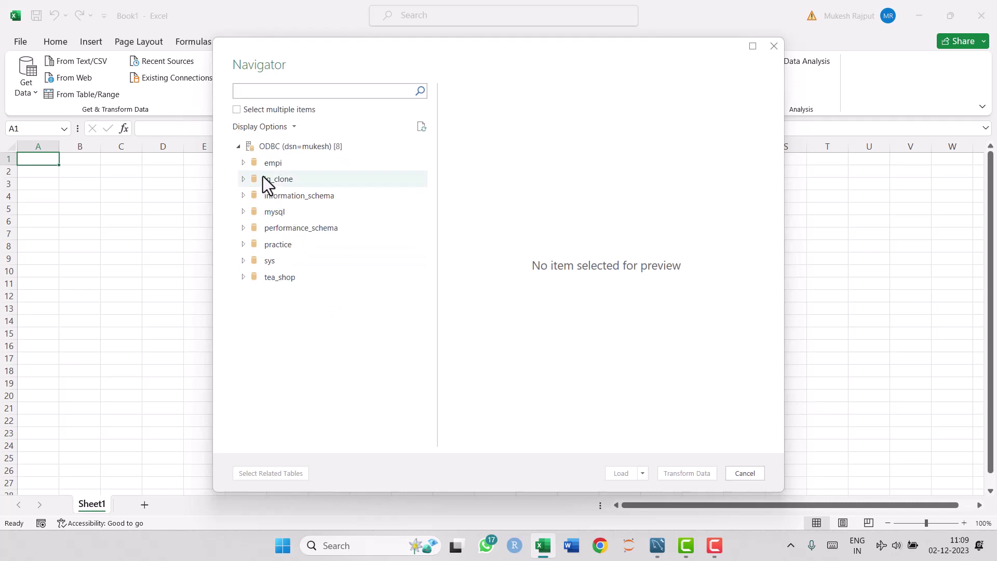
Expand the empi database, preview its marketing table, and load it into Power Query Editor
click(242, 164)
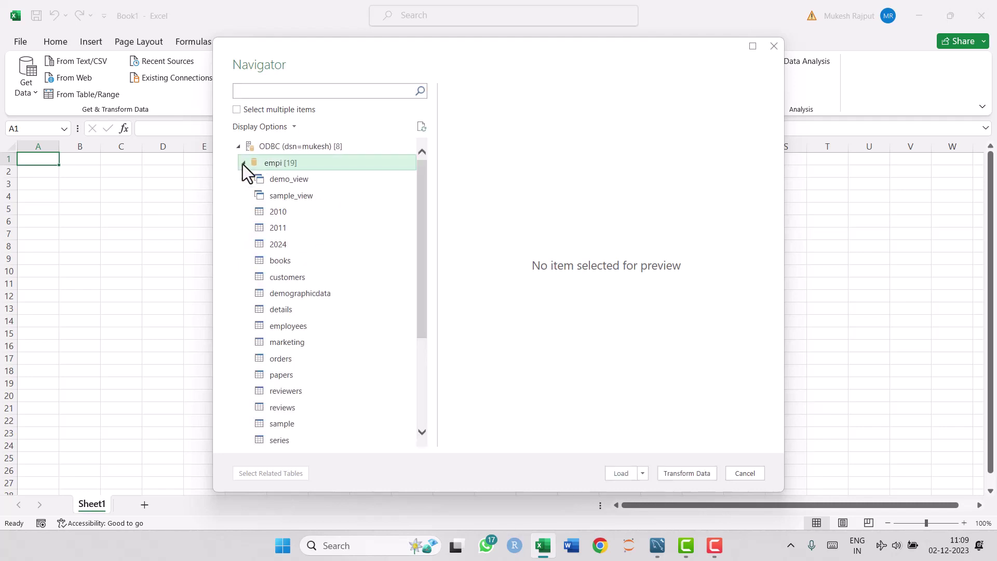
scroll(284, 343, down, 1)
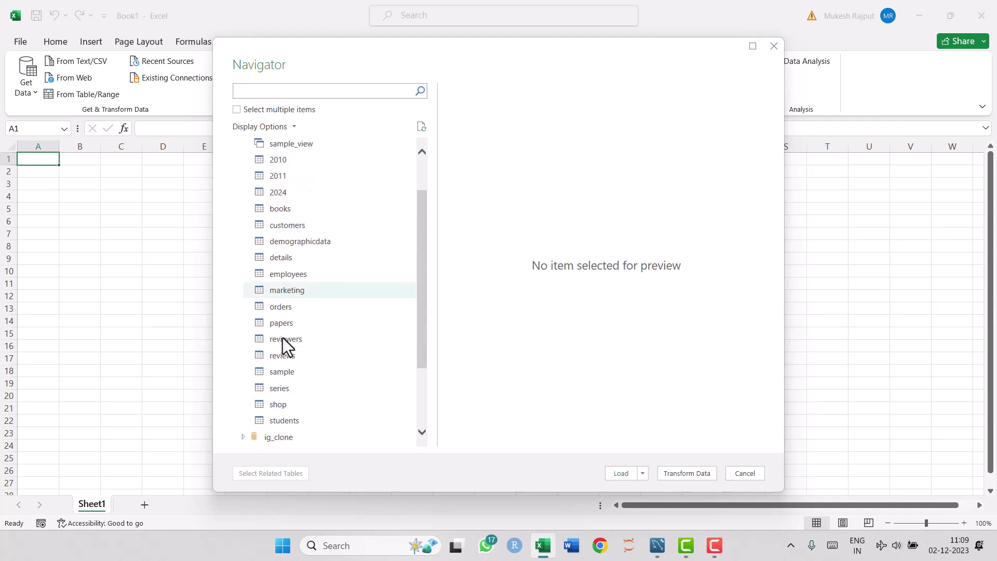
scroll(284, 343, down, 2)
scroll(284, 343, up, 1)
scroll(283, 340, up, 1)
scroll(283, 340, up, 1)
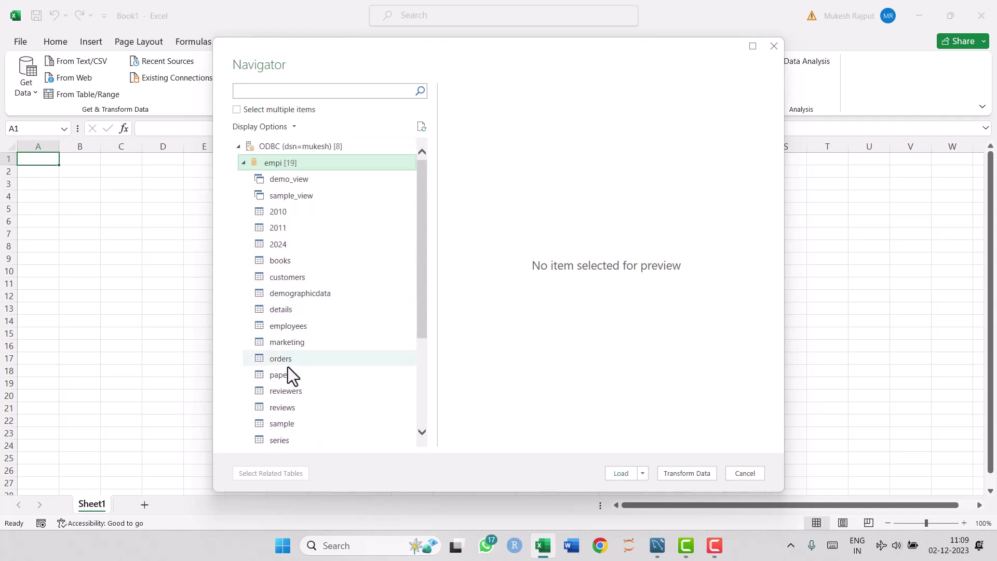
click(294, 345)
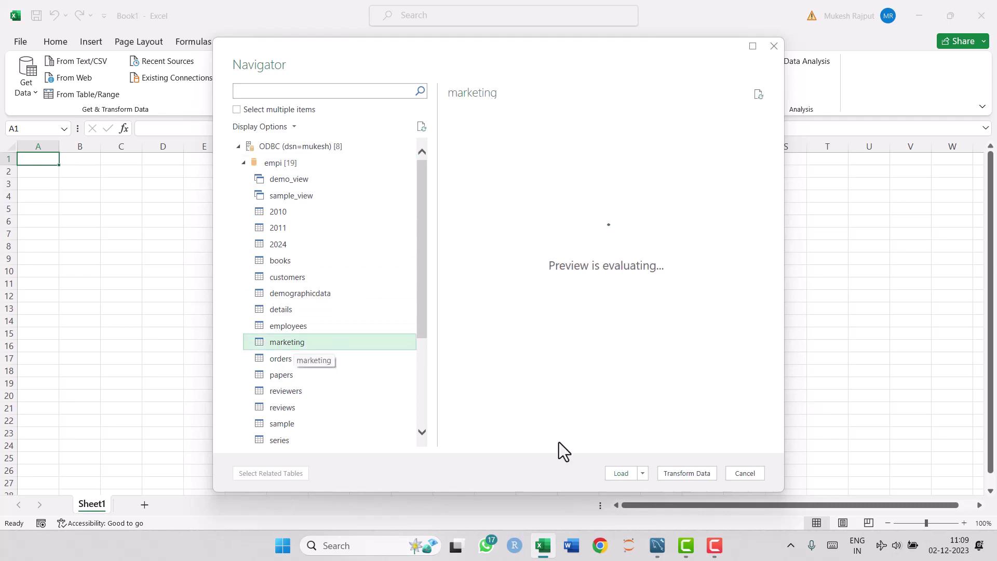
click(688, 472)
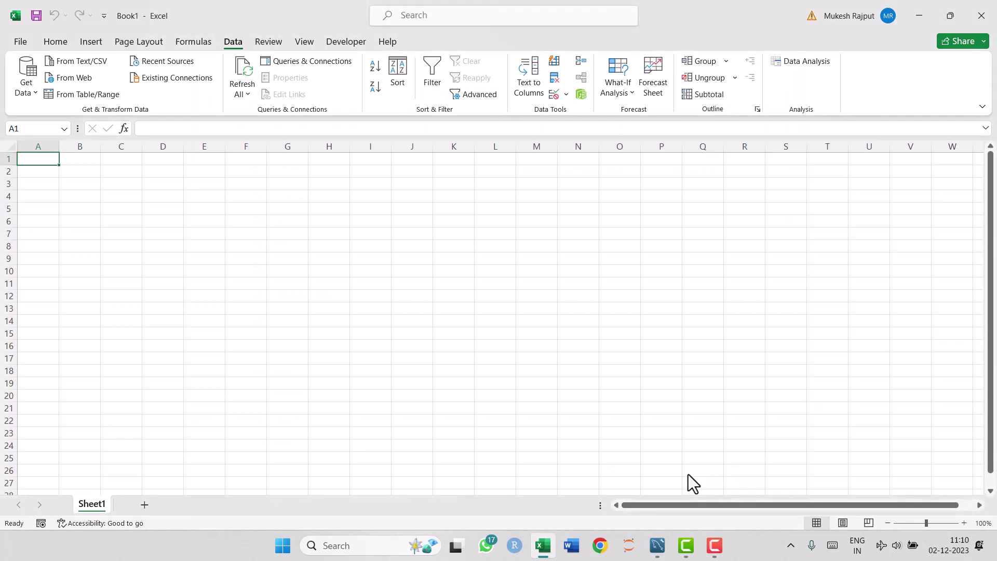
Switch to MySQL Workbench and scroll through the marketing table's SQL script
click(657, 545)
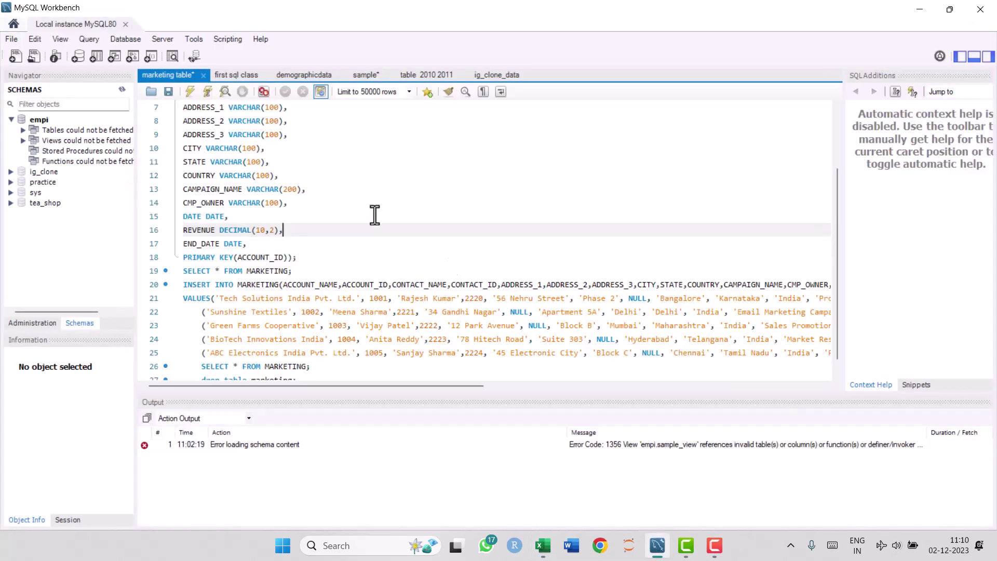
scroll(375, 214, up, 2)
scroll(375, 214, down, 2)
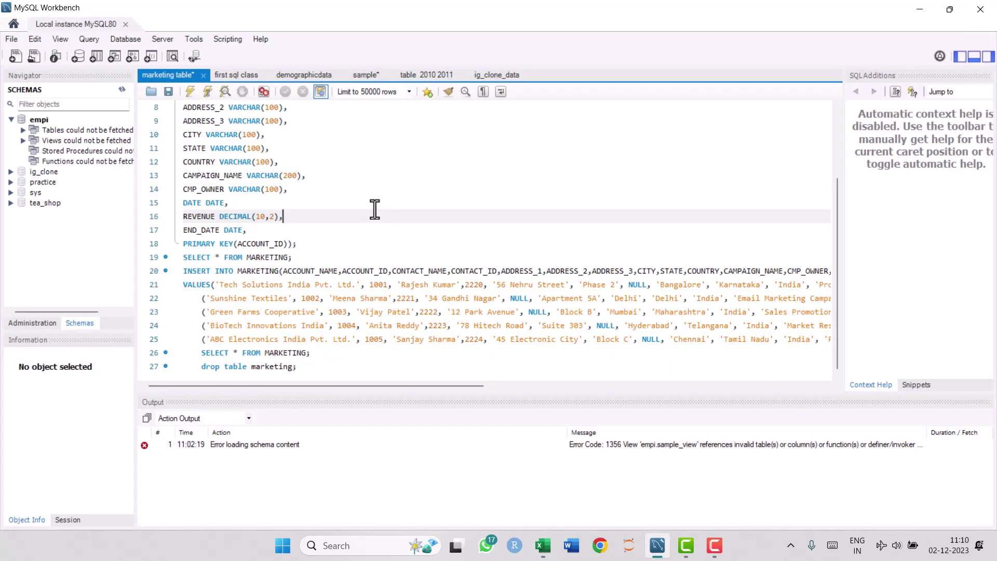
scroll(375, 211, up, 2)
scroll(375, 211, down, 2)
scroll(374, 210, up, 2)
scroll(375, 209, down, 2)
Review the marketing query's 5 rows in Power Query Editor, then Close & Load into the workbook
click(530, 497)
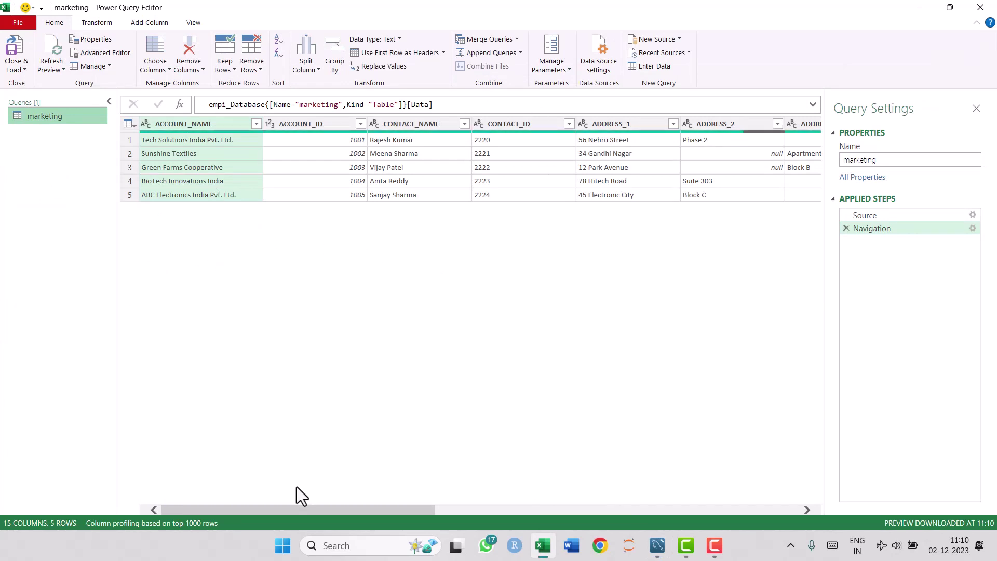
mouse_move(279, 514)
mouse_down()
mouse_move(229, 534)
mouse_move(130, 530)
mouse_up()
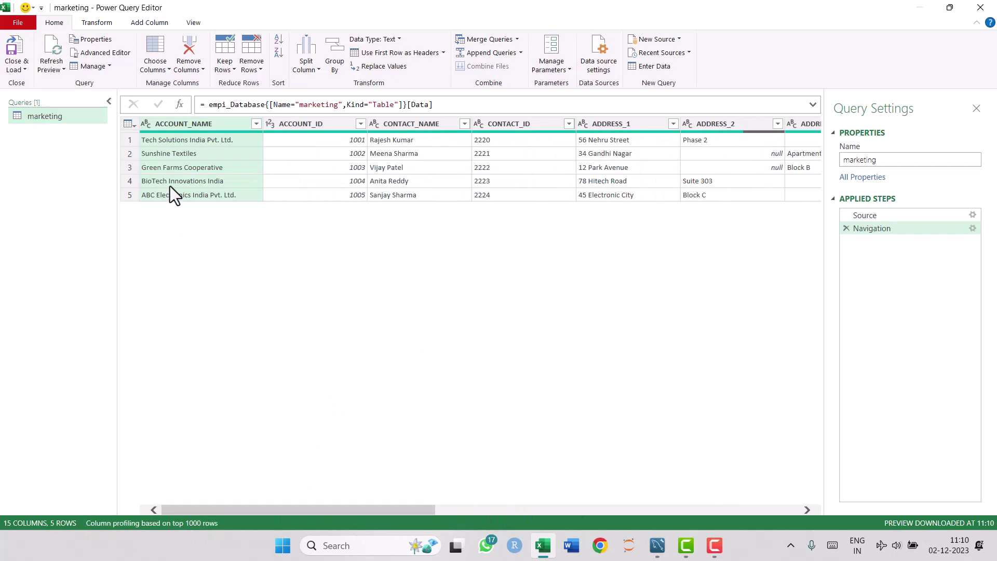
click(19, 70)
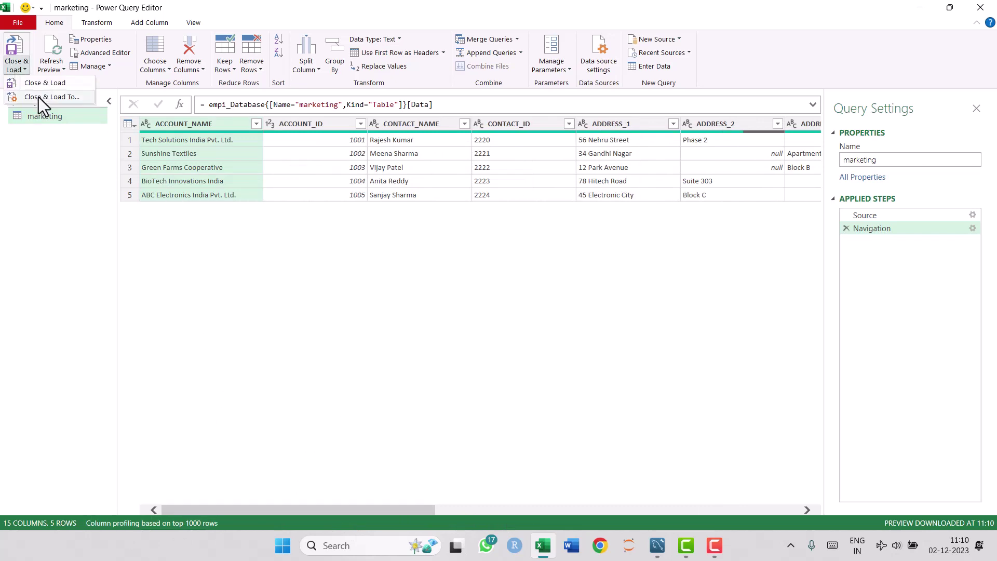
click(36, 84)
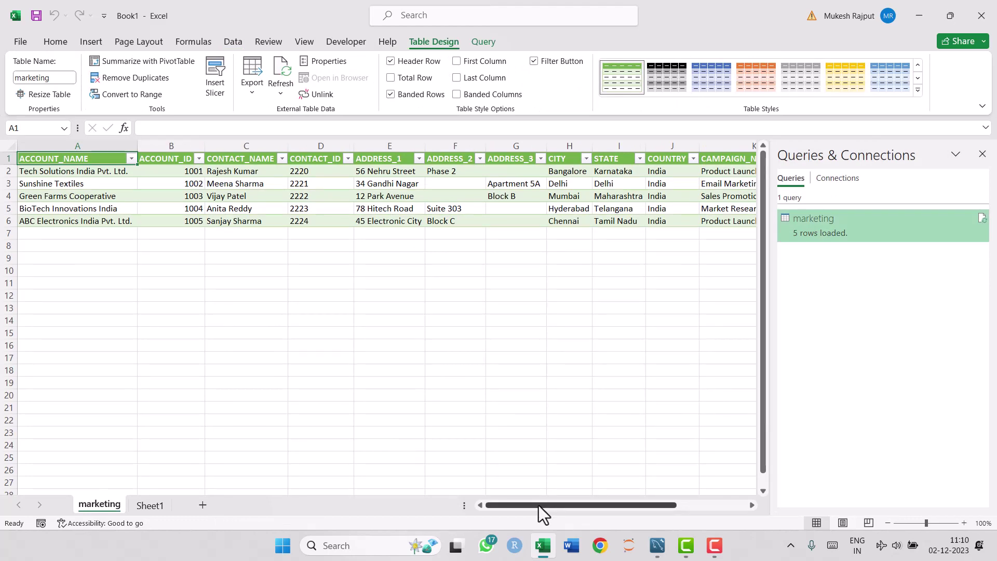
Scroll across the new marketing sheet to check the loaded columns through COUNTRY
mouse_move(537, 505)
mouse_down()
mouse_move(708, 505)
mouse_move(438, 535)
mouse_move(422, 527)
mouse_up()
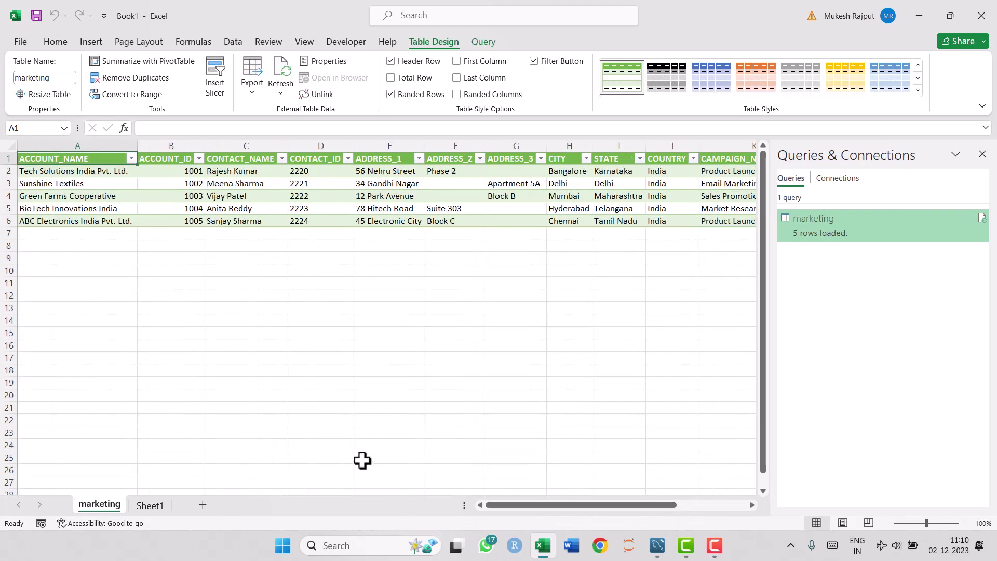